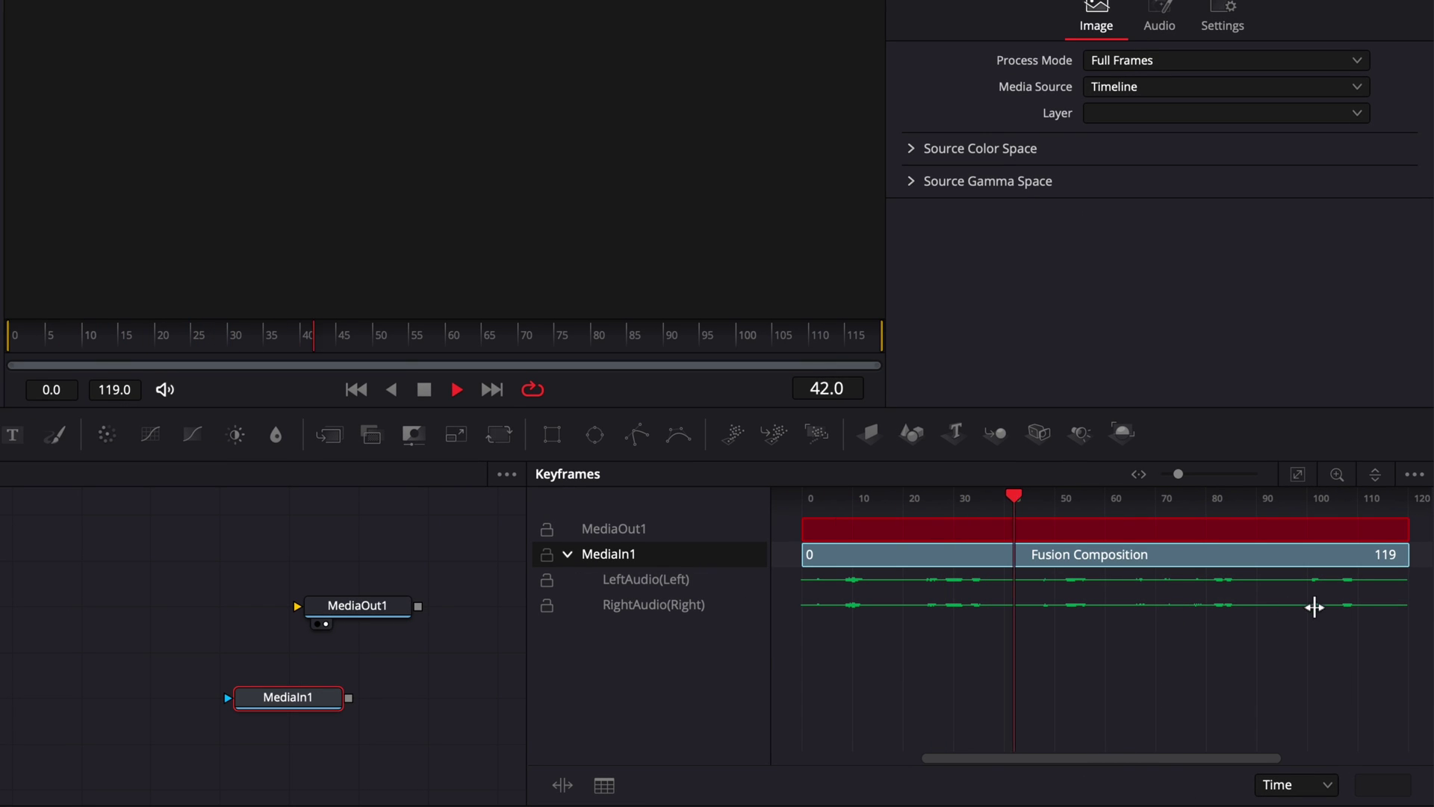
key("space")
Step: Add a Text+ node, wire its output into MediaOut1, and select its Text field
left_click_drag(13, 434, 9, 613)
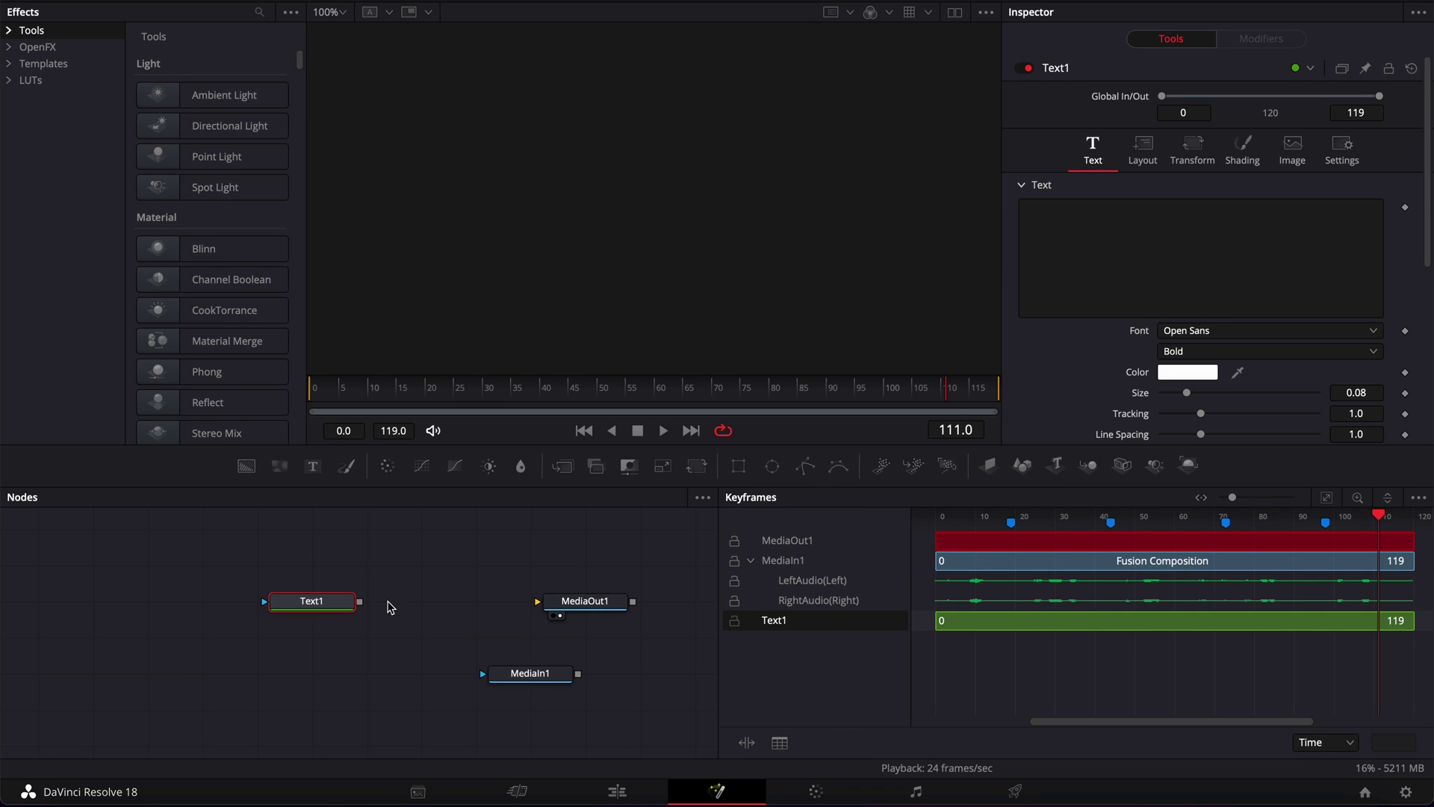
left_click_drag(359, 601, 537, 601)
left_click(1158, 256)
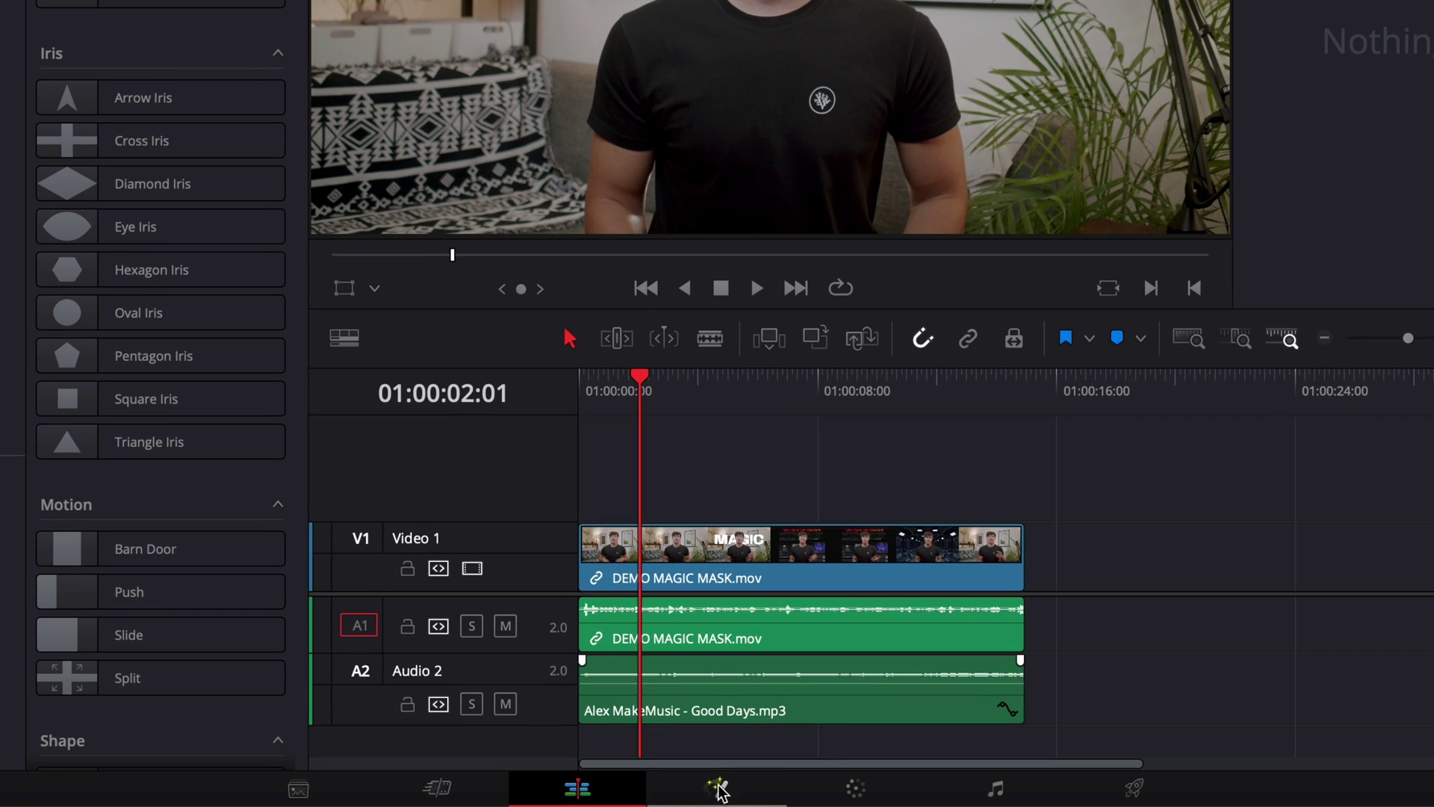
left_click(719, 788)
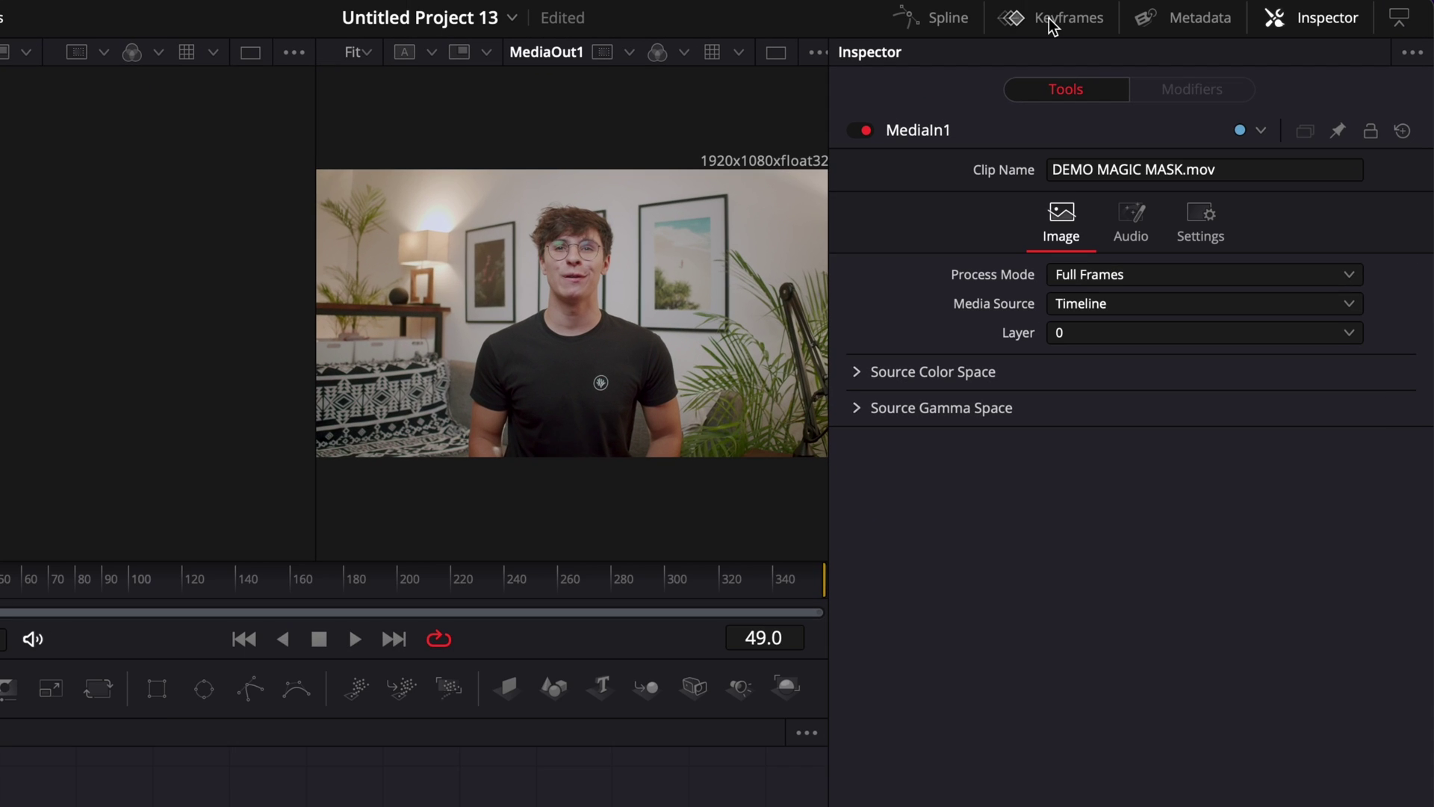
left_click(1074, 19)
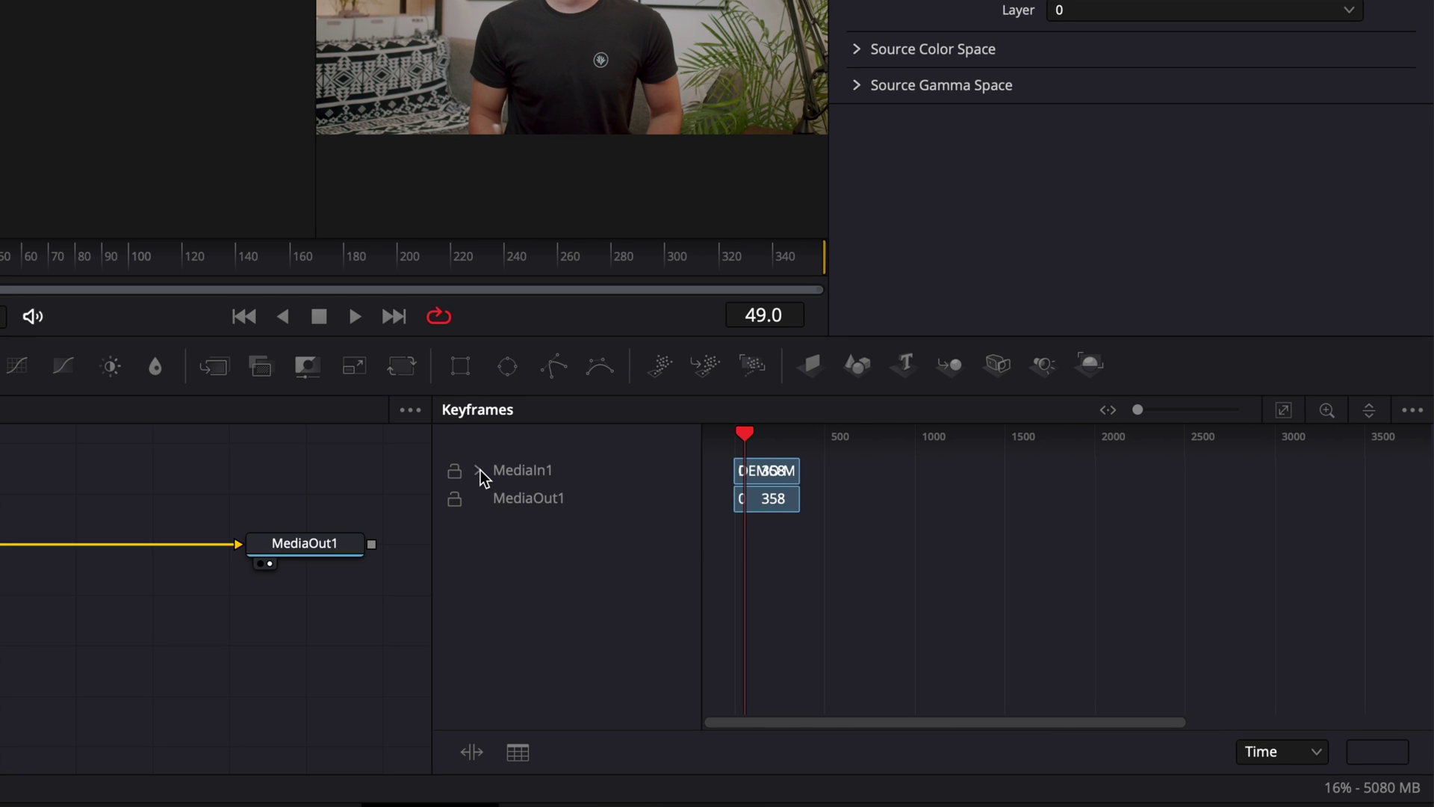
left_click(478, 471)
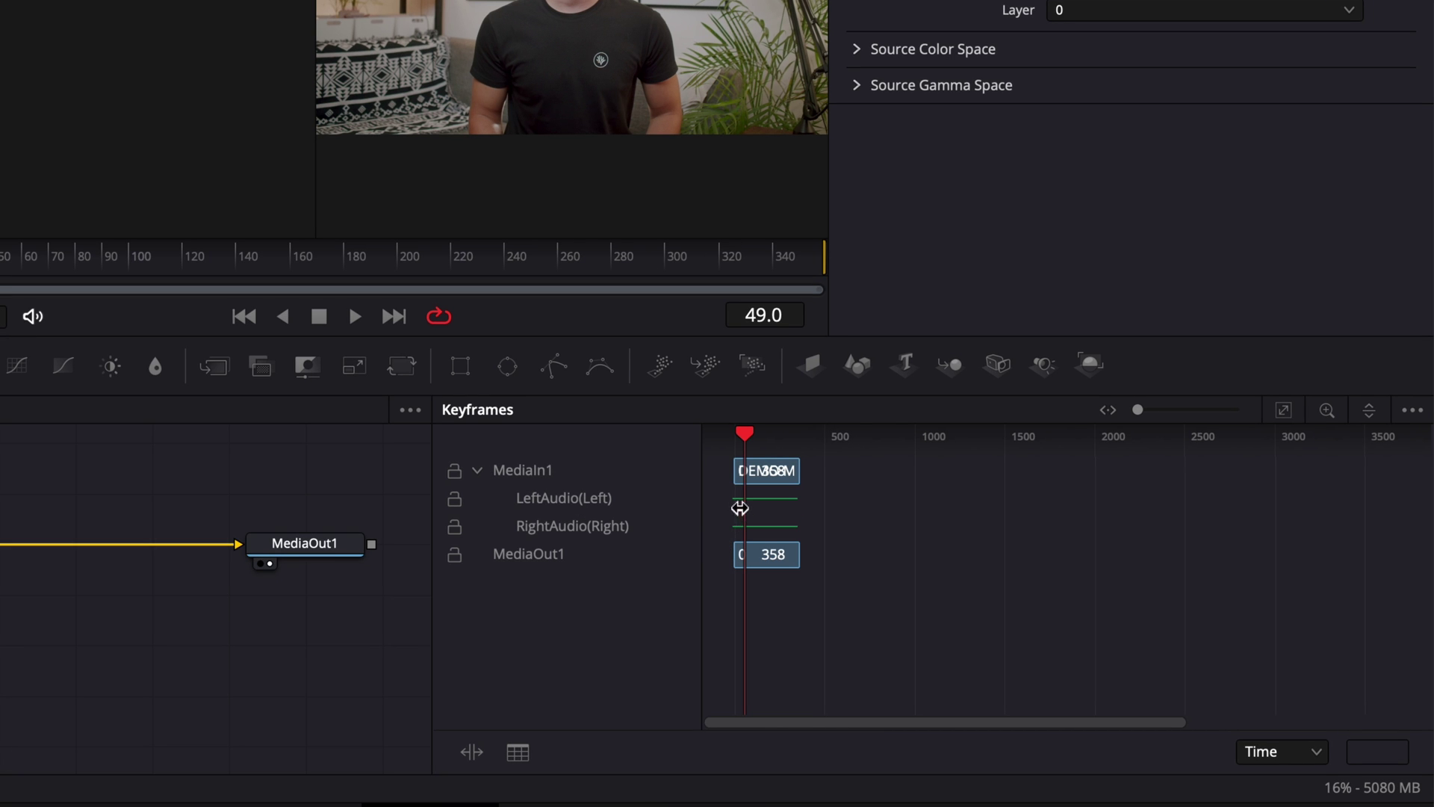
left_click(1284, 410)
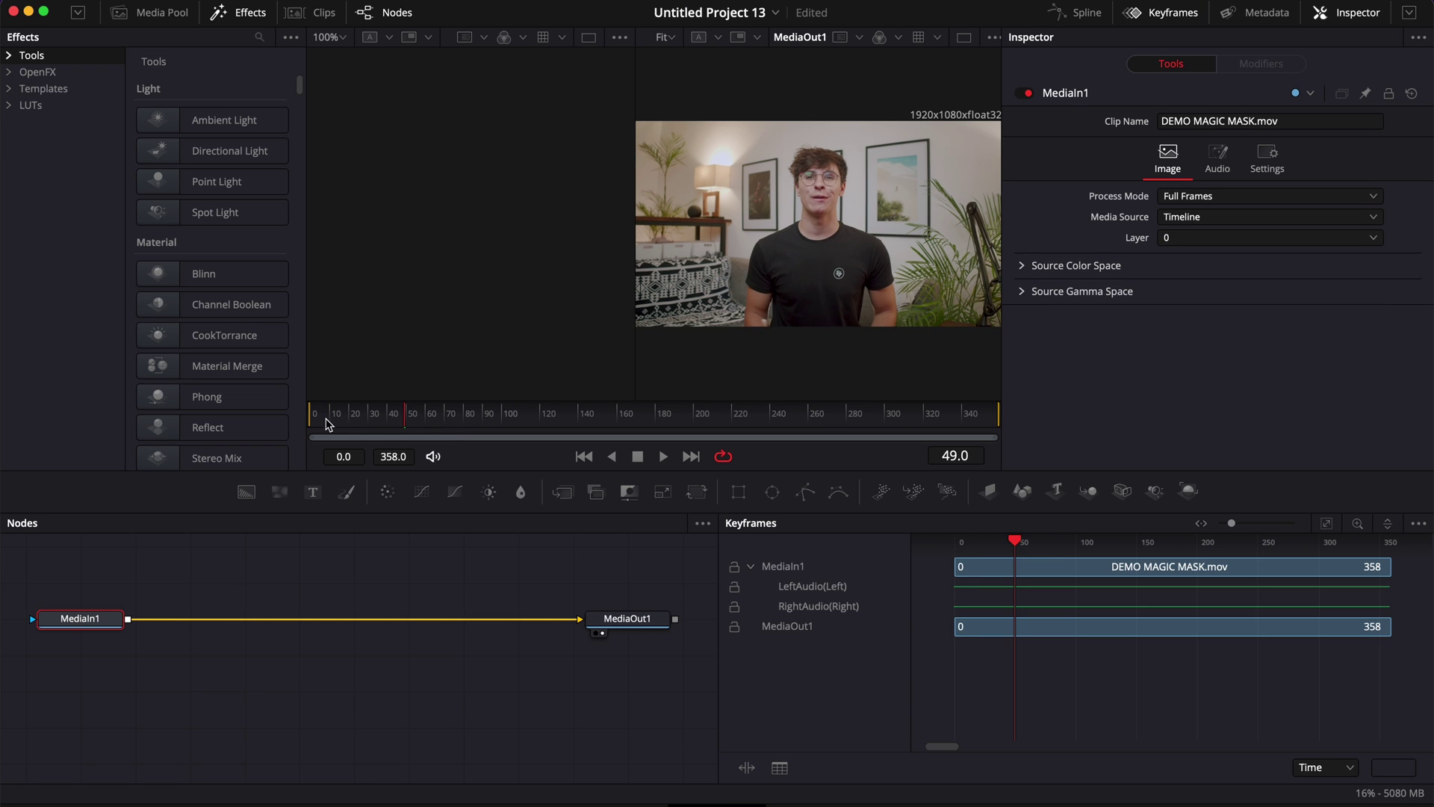
left_click(312, 413)
key("space")
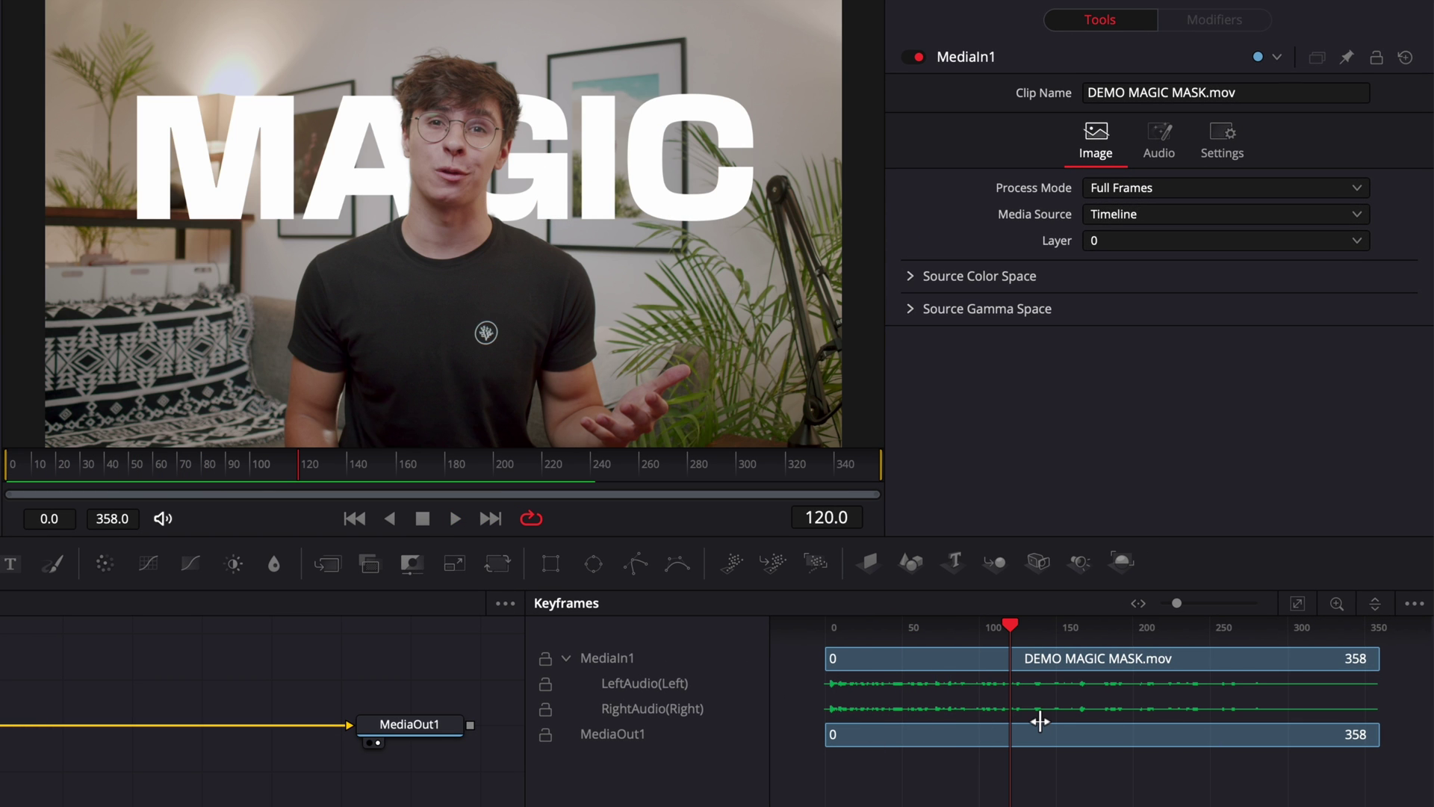
key("space")
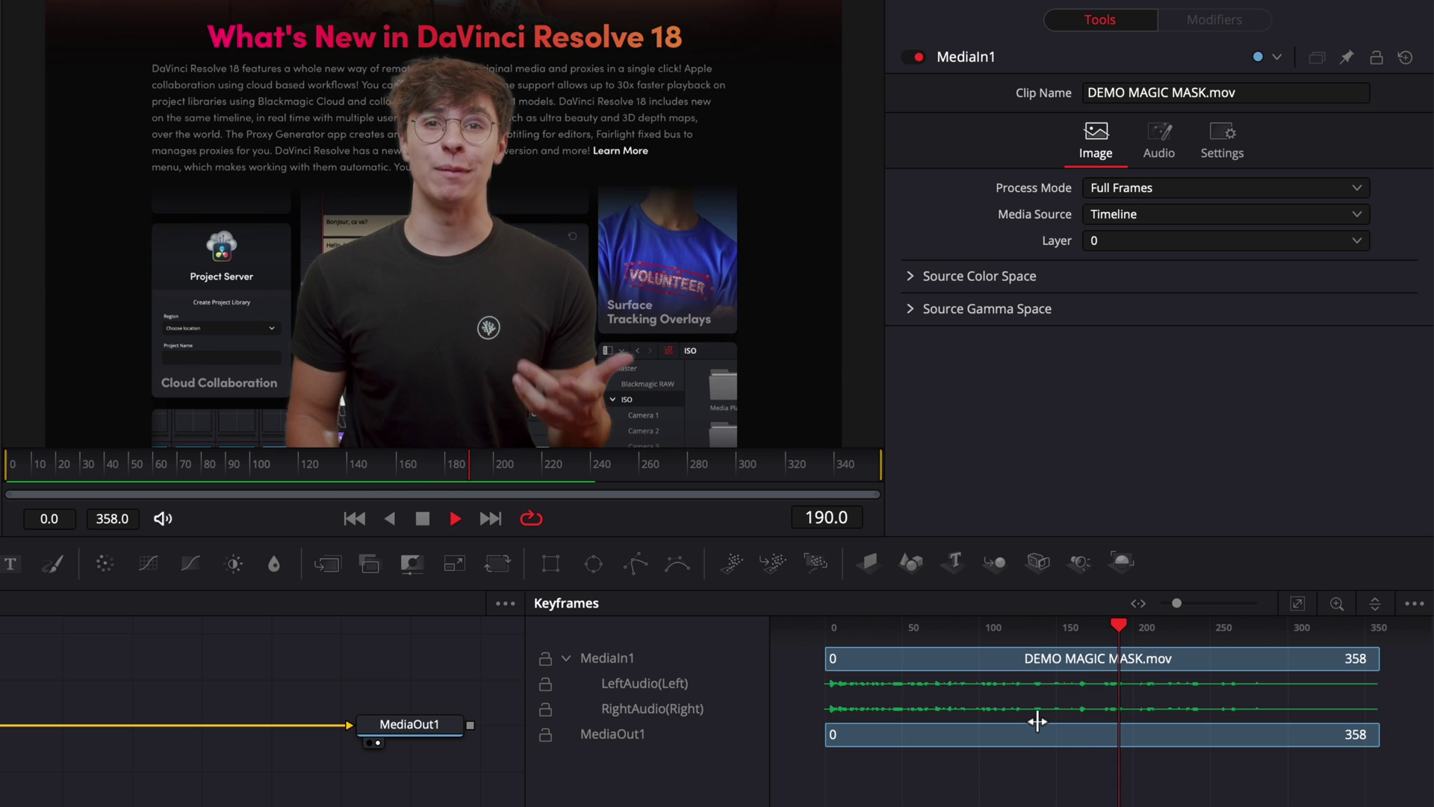
key("space")
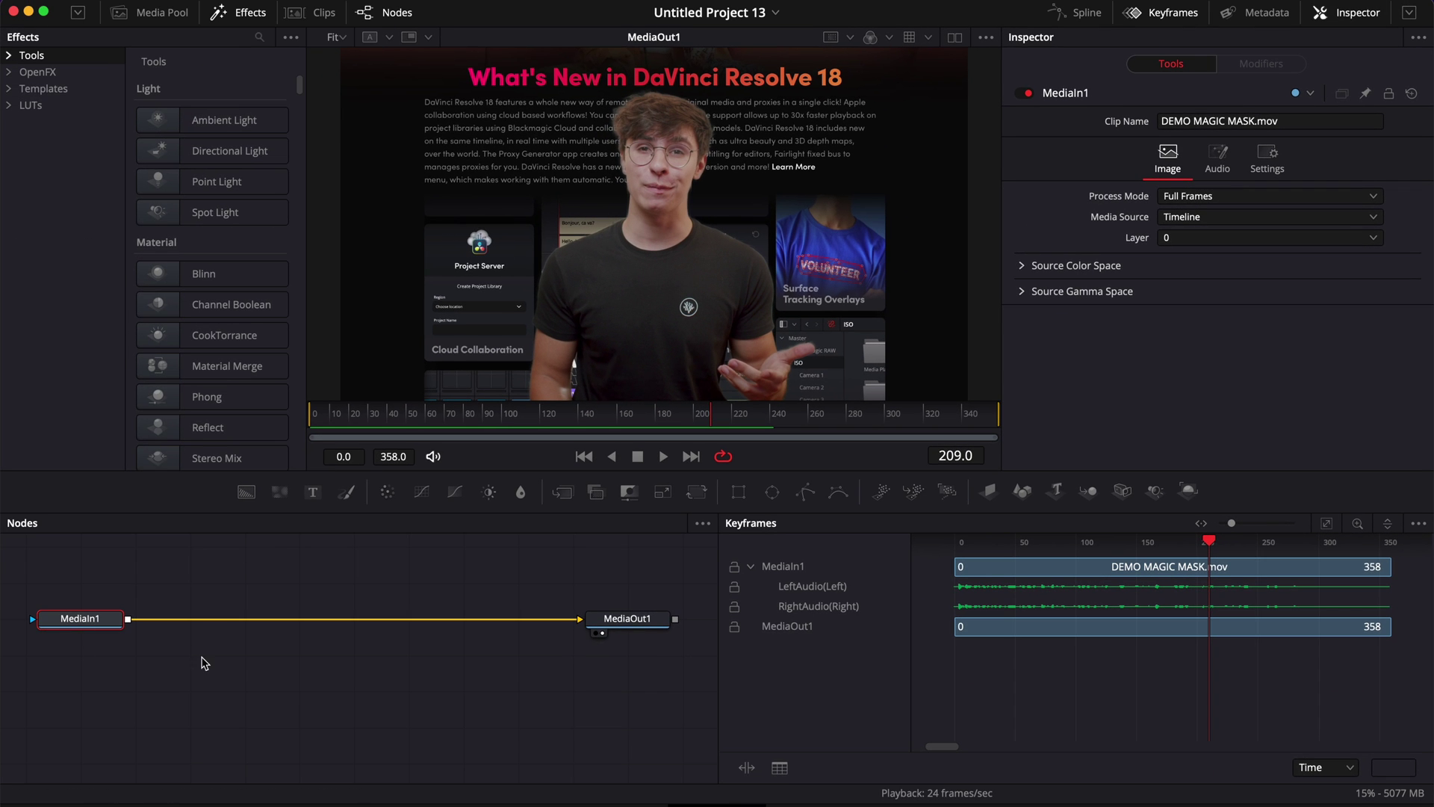
left_click(617, 793)
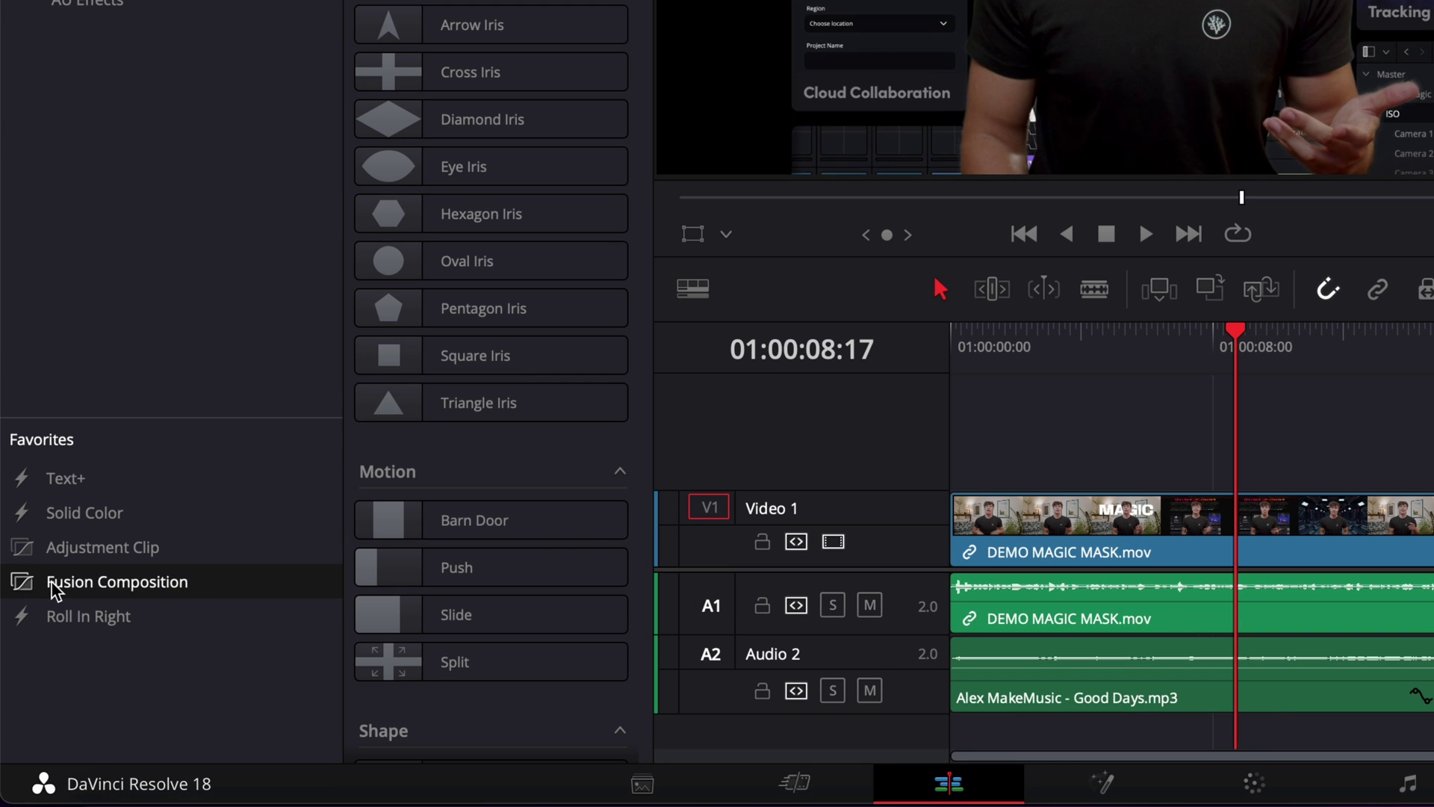
Step: Drop a Fusion Composition clip from Favorites onto Video 2 above the demo clip and select it
left_click_drag(53, 590, 1221, 457)
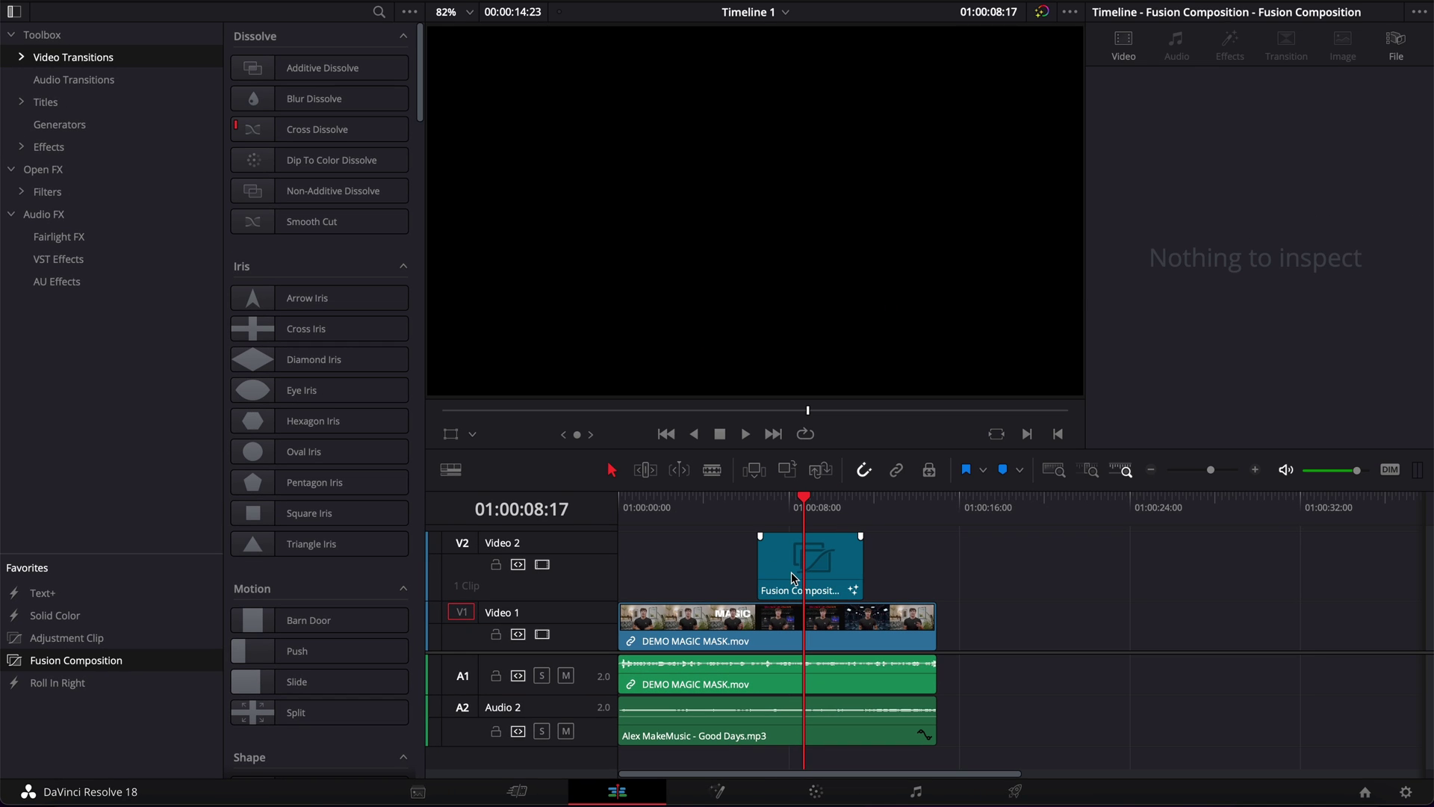
left_click(795, 579)
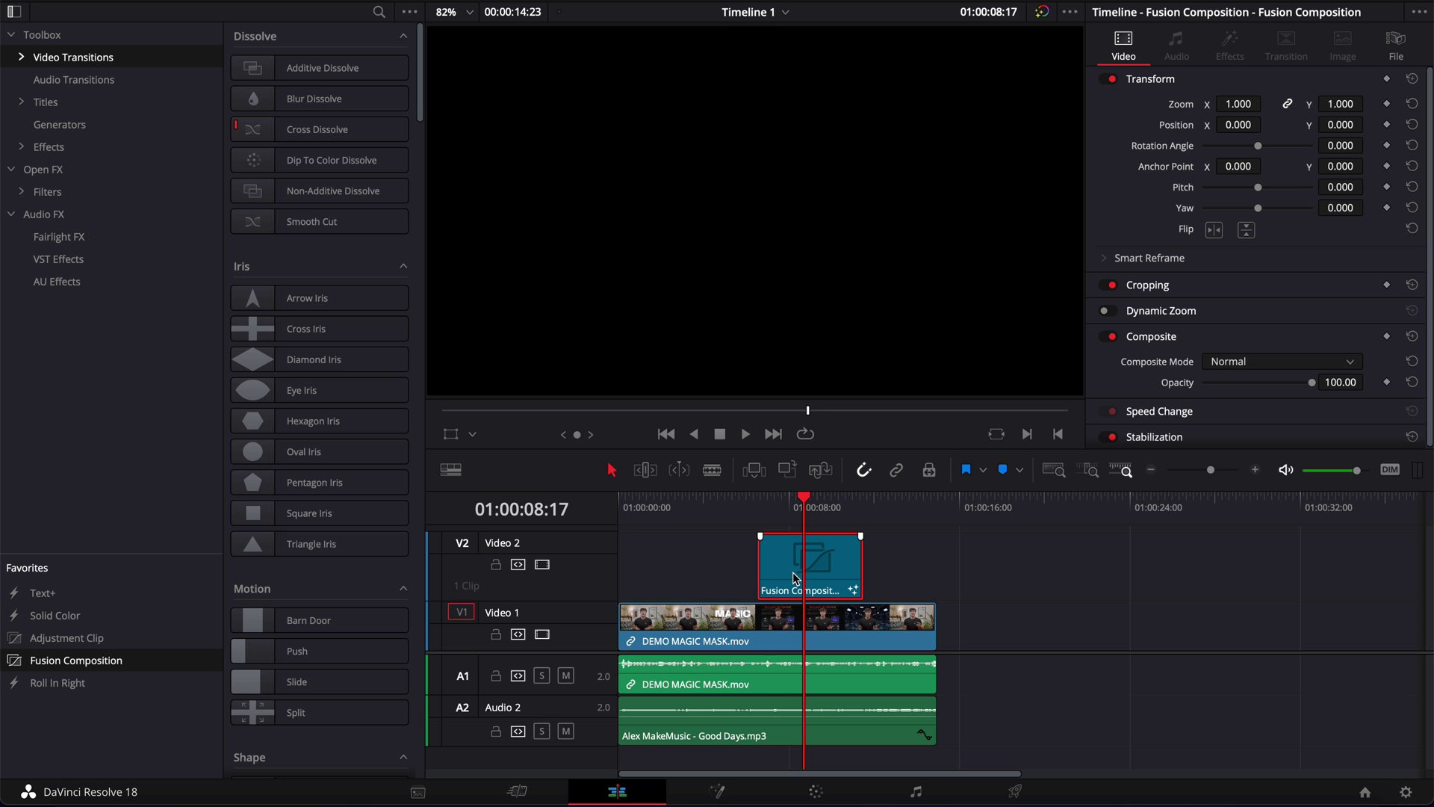
Step: Open the Fusion Composition on the Fusion page and play it briefly, stopping at frame 87
left_click(734, 788)
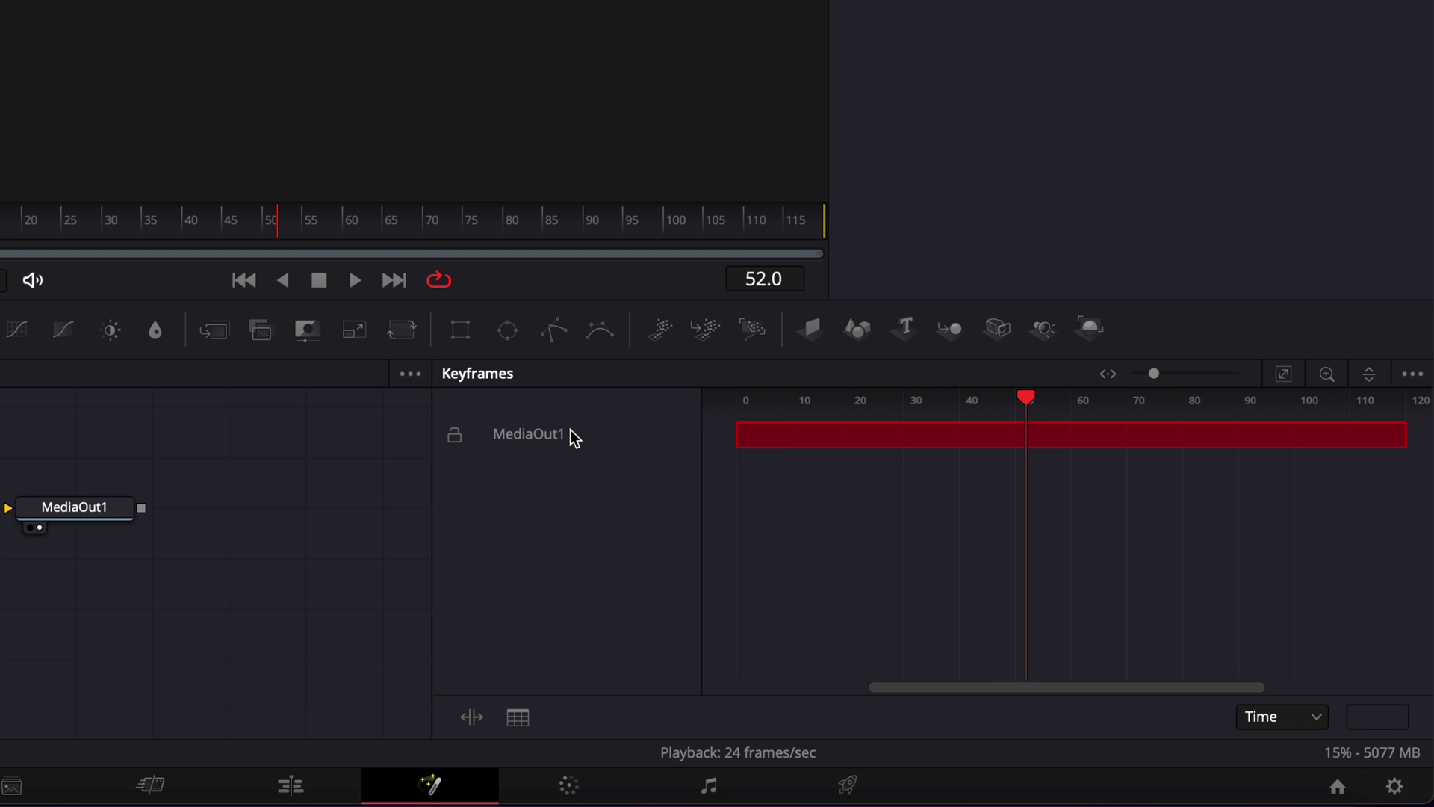
key("space")
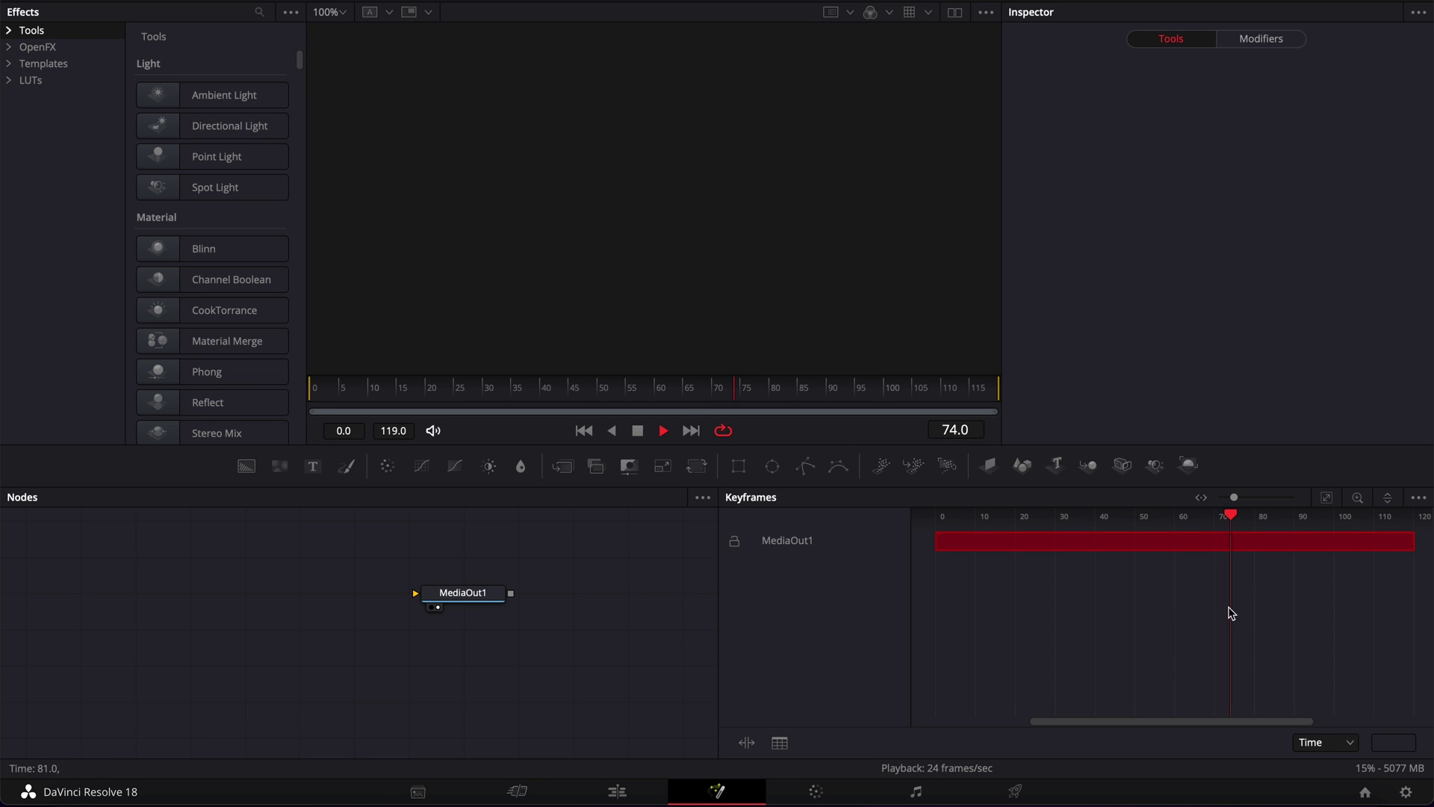
key("space")
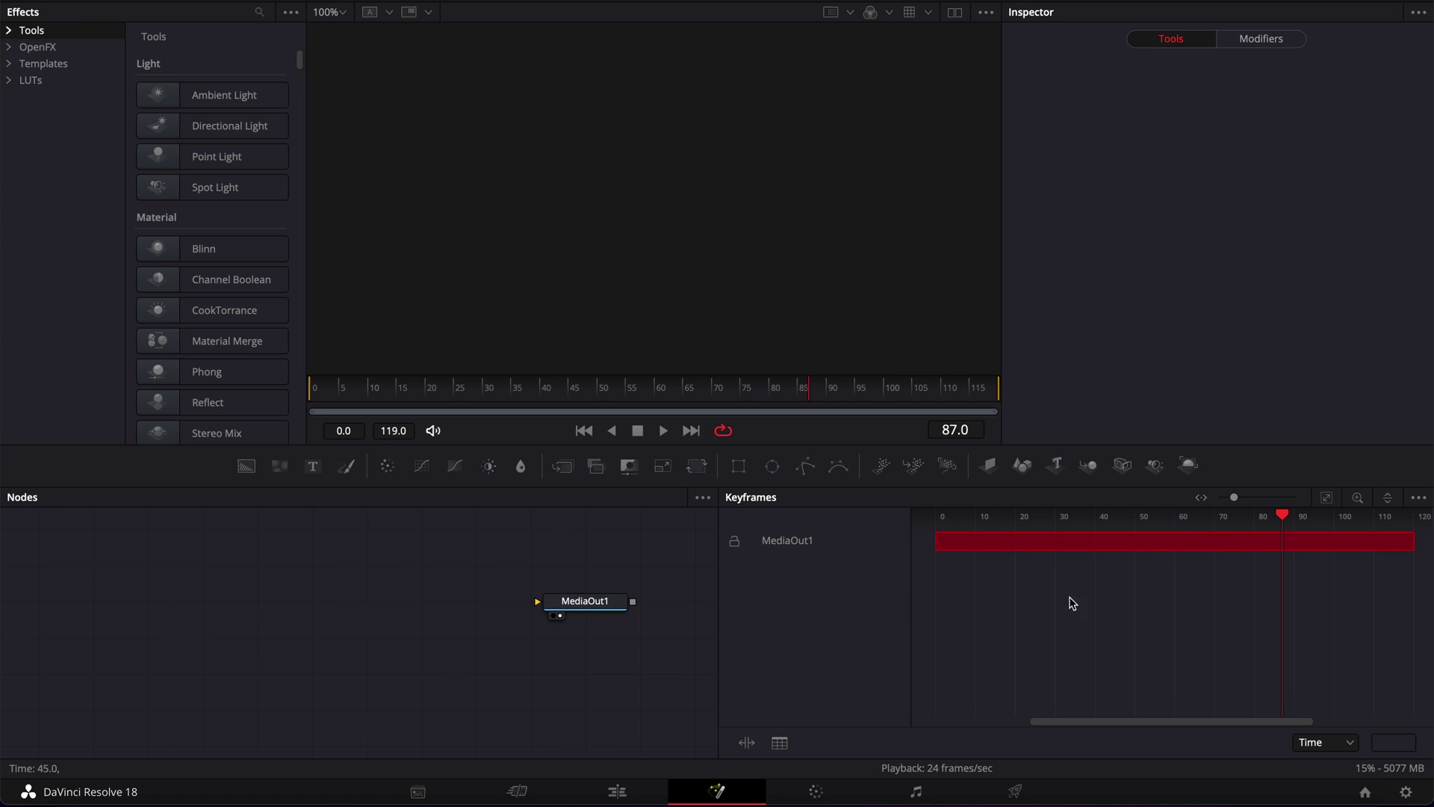
Step: Add a Media In node via tool search, move it lower right, and play from frame 0
key("shift")
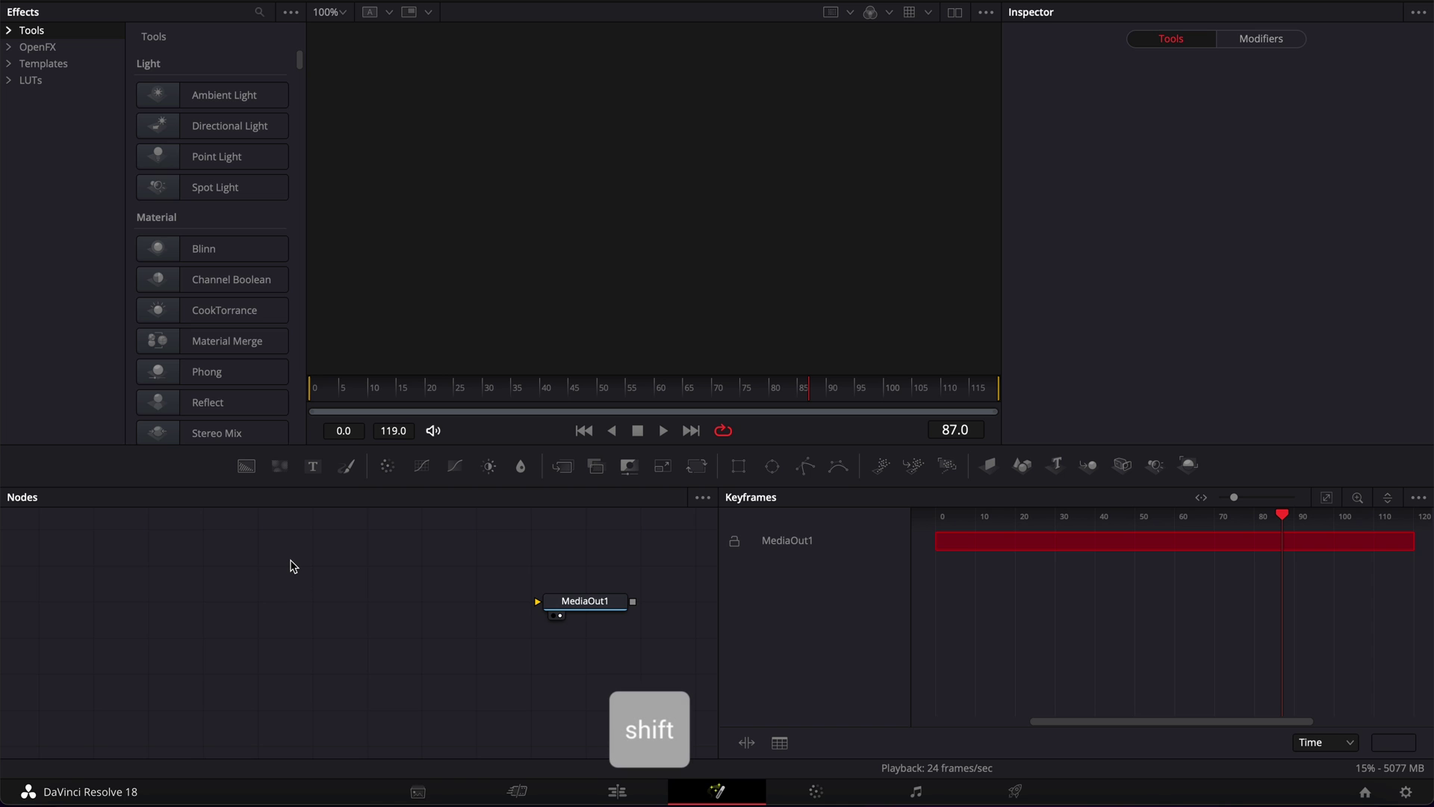
key("shift+space")
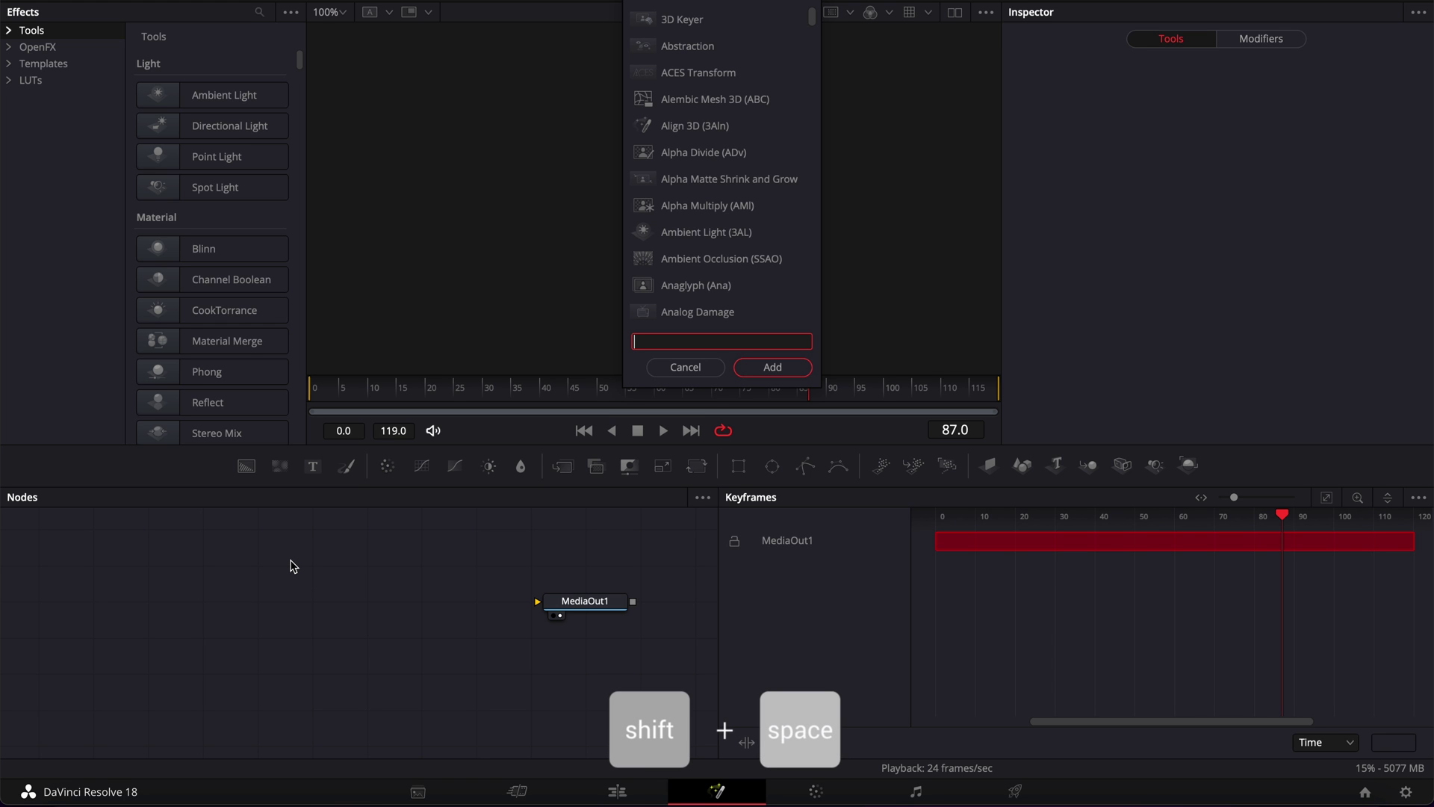
type("media")
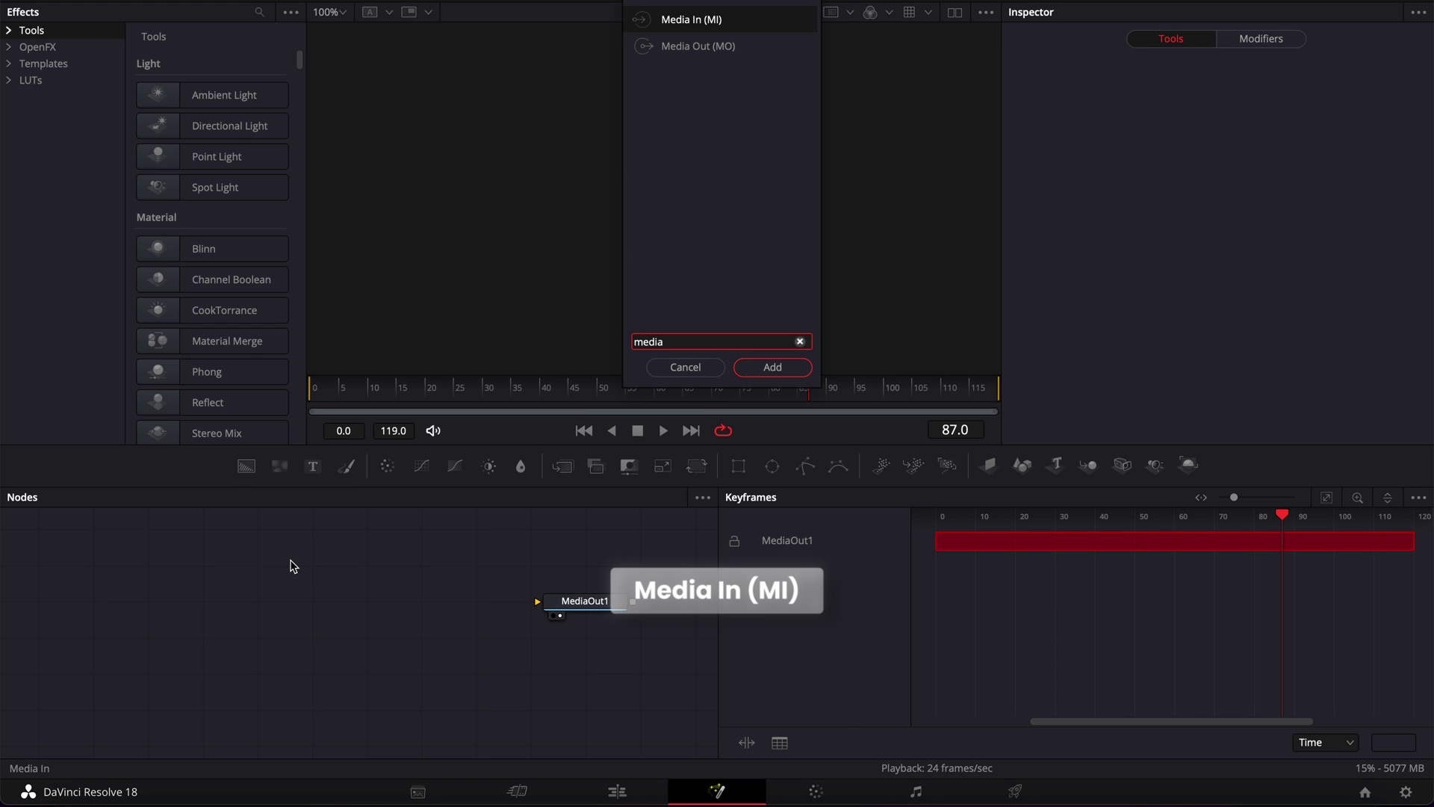
key("Return")
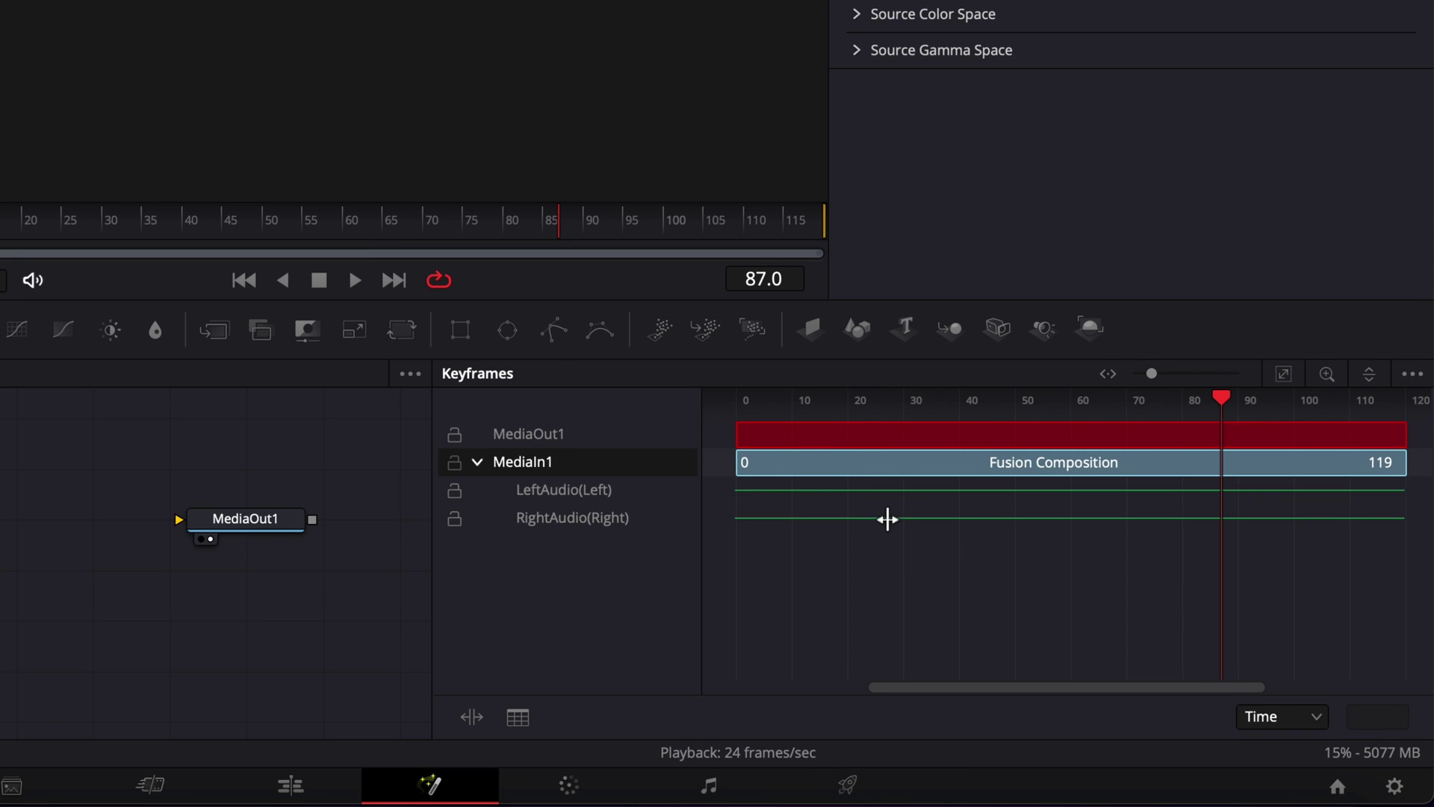
left_click_drag(321, 579, 502, 660)
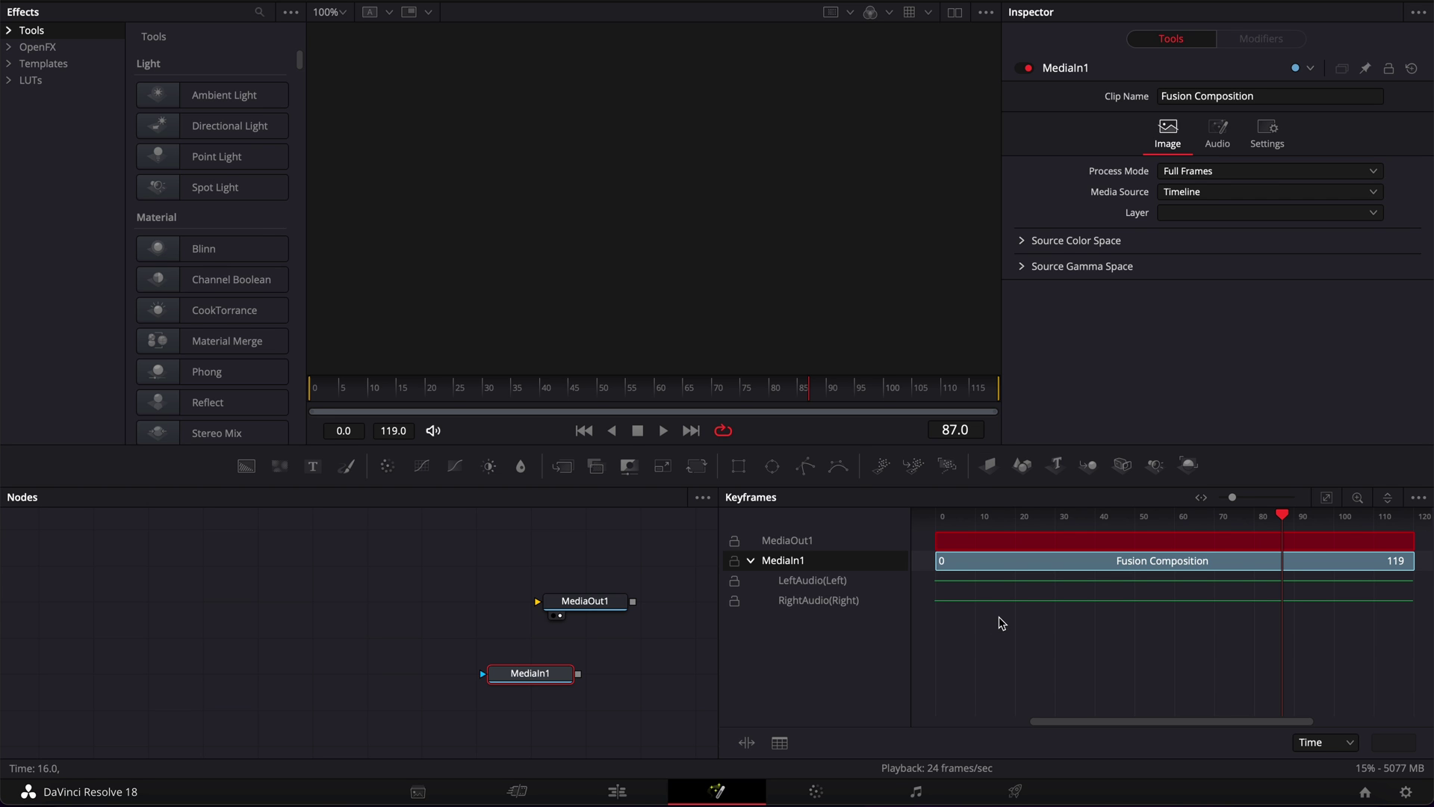
key("Home")
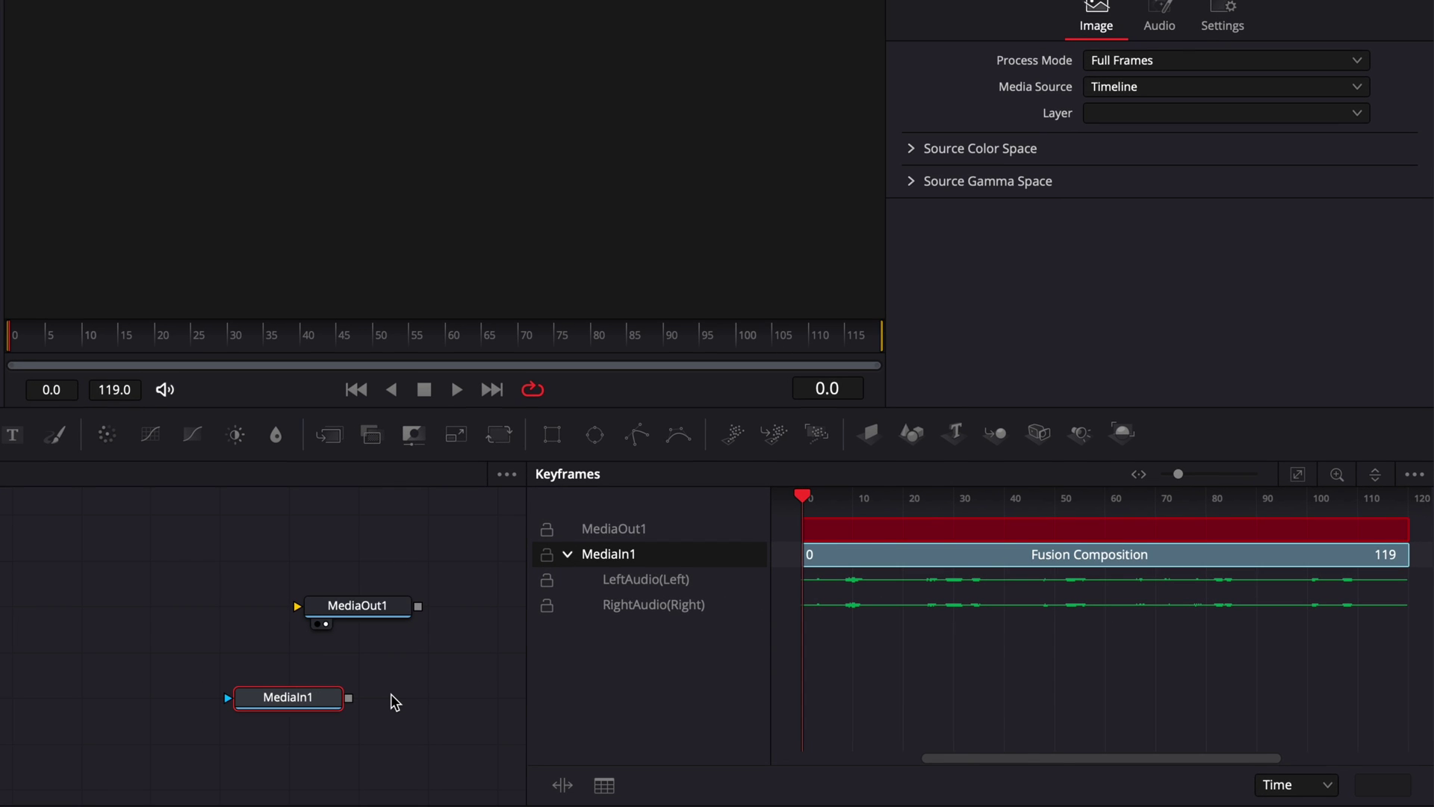
key("space")
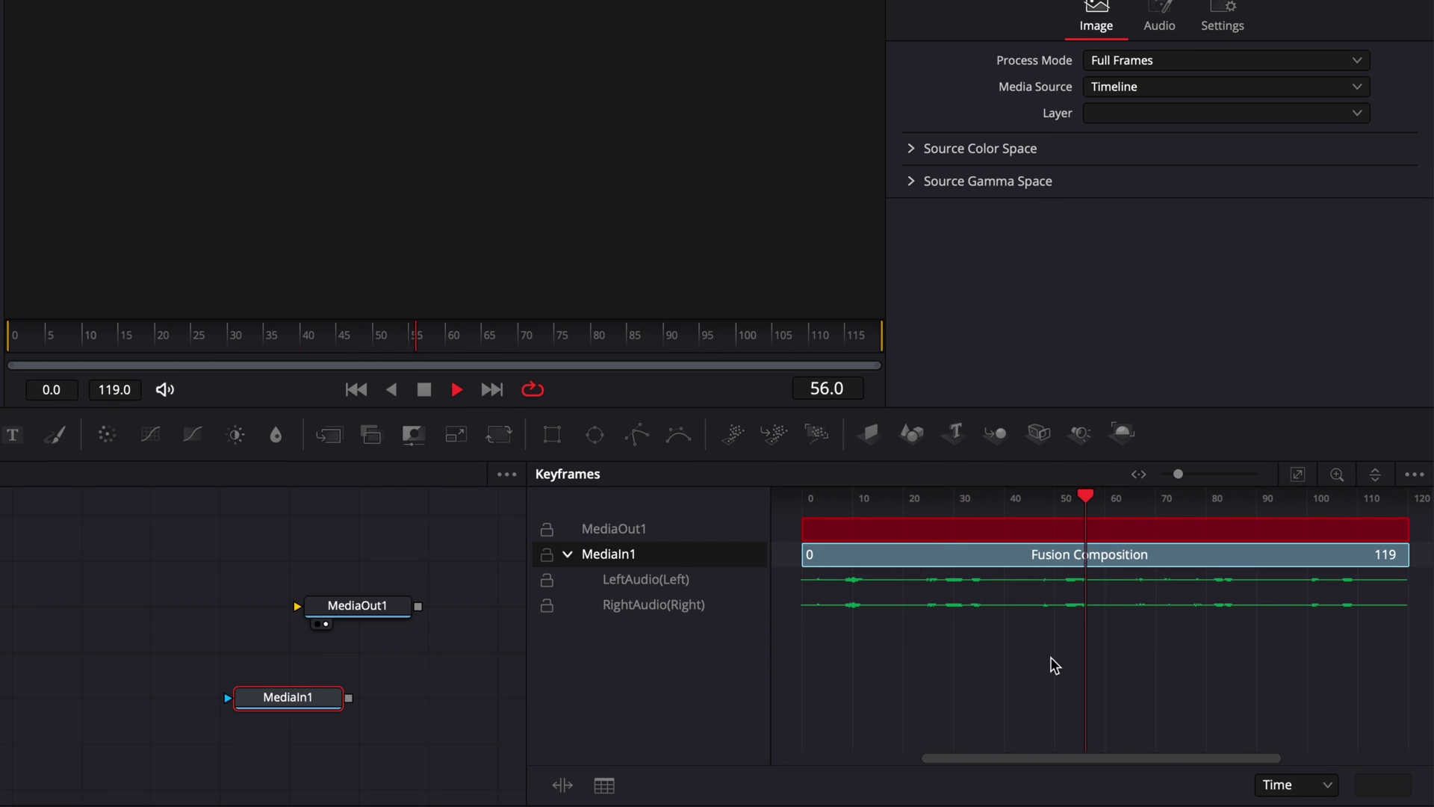
Step: Back on the Edit page, snap the playhead to the Fusion Composition clip's start, 01:00:06:13
left_click(617, 791)
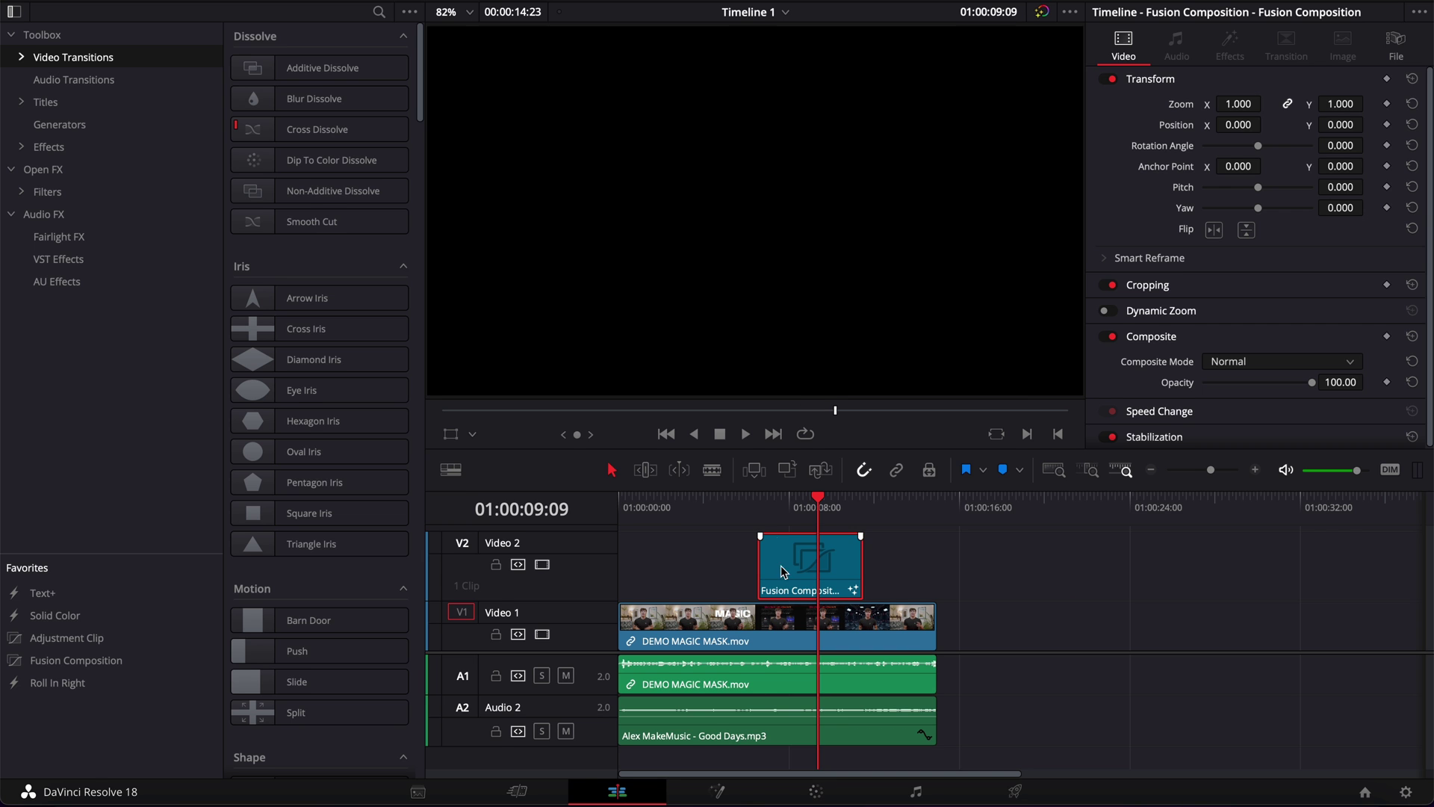
left_click(759, 499)
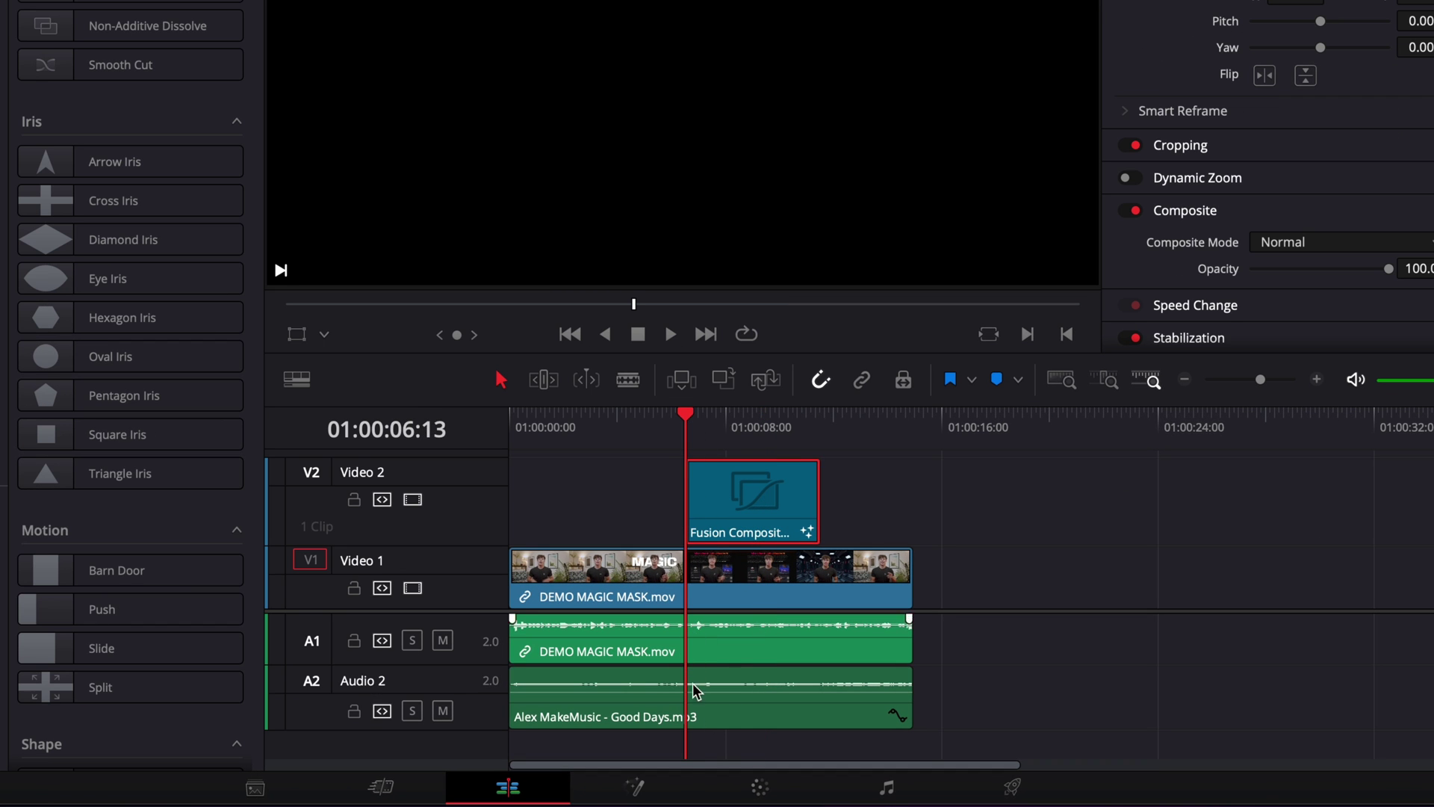
left_click(512, 416)
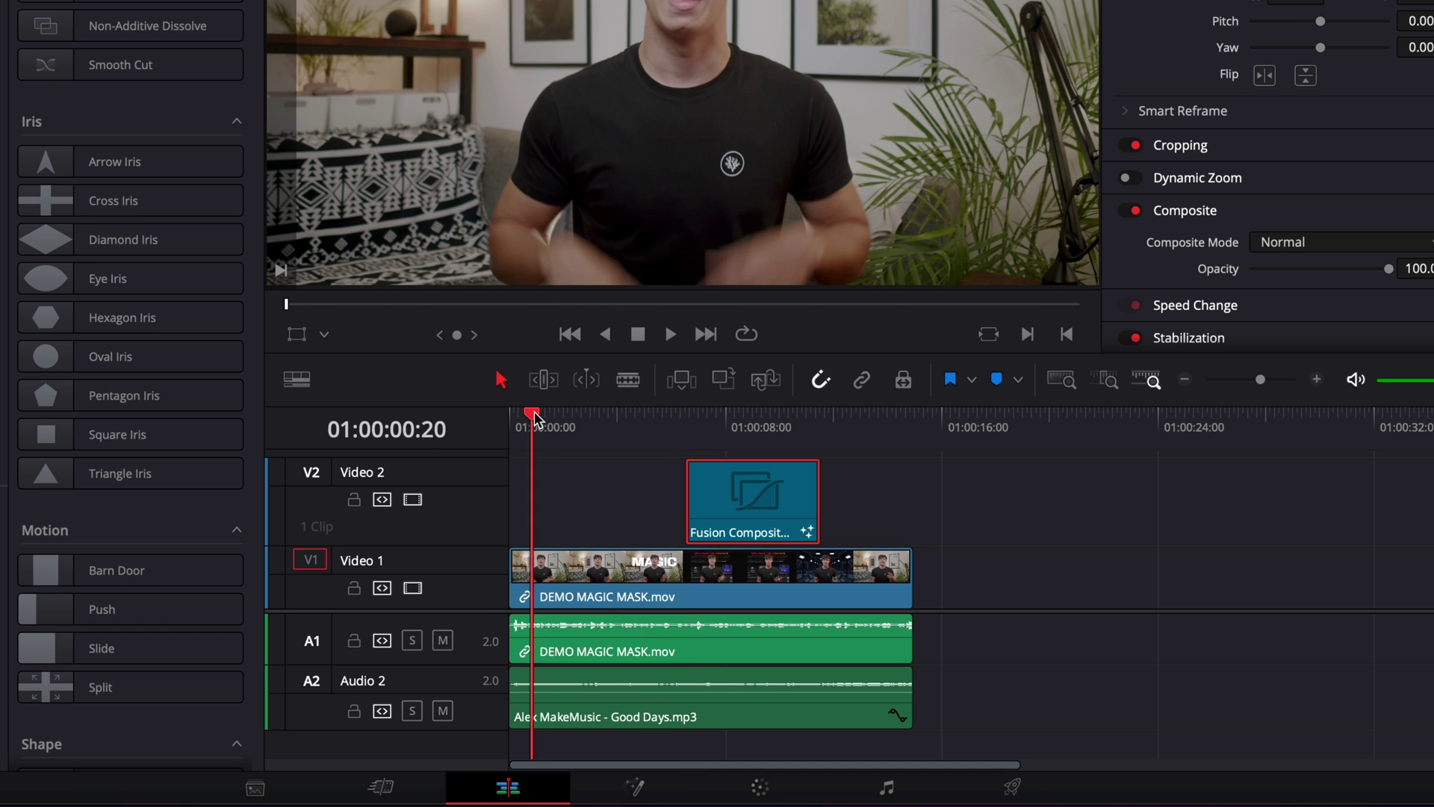
left_click_drag(513, 416, 689, 438)
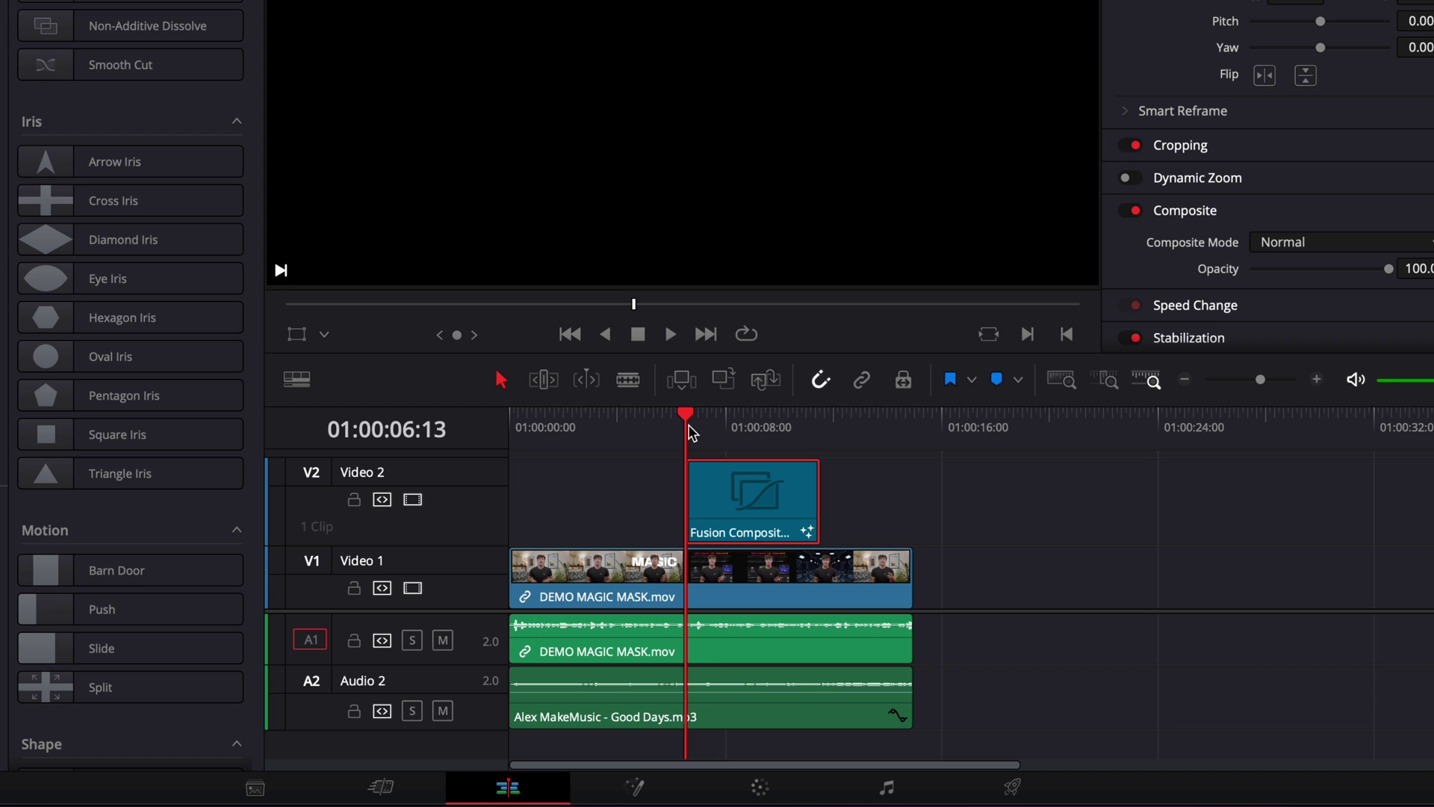
Step: Add a timeline marker at 01:00:04:08
left_click(627, 471)
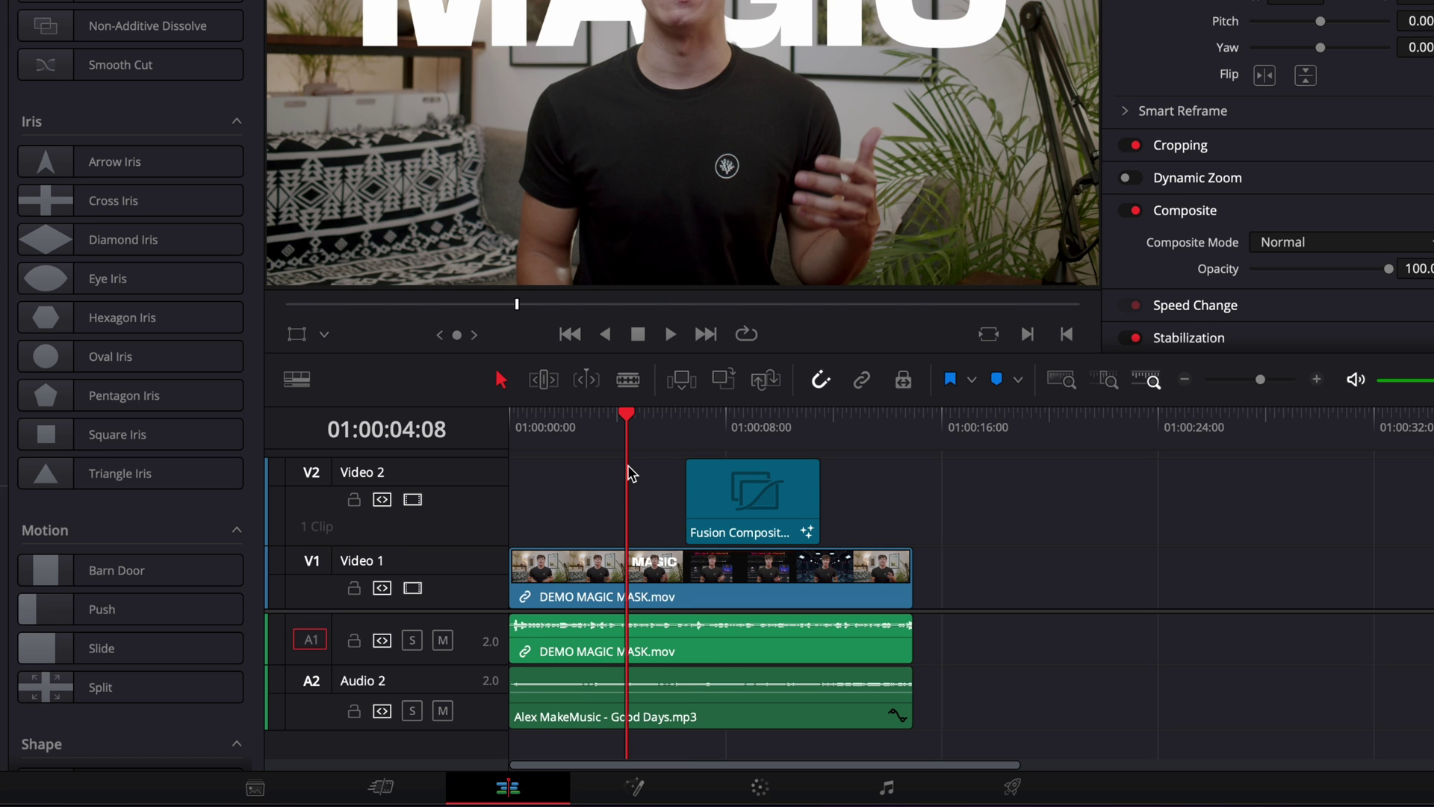
key("m")
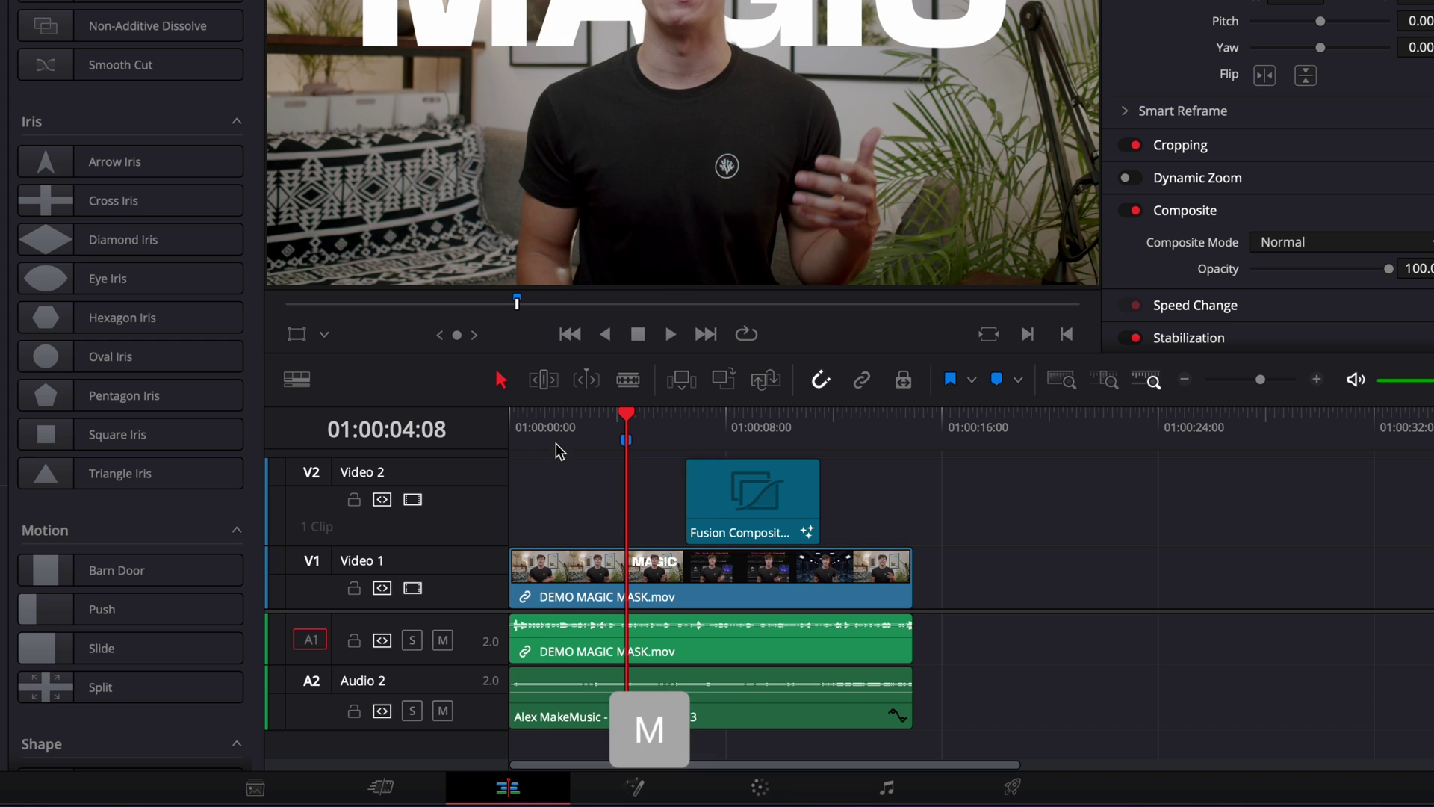
left_click(625, 513)
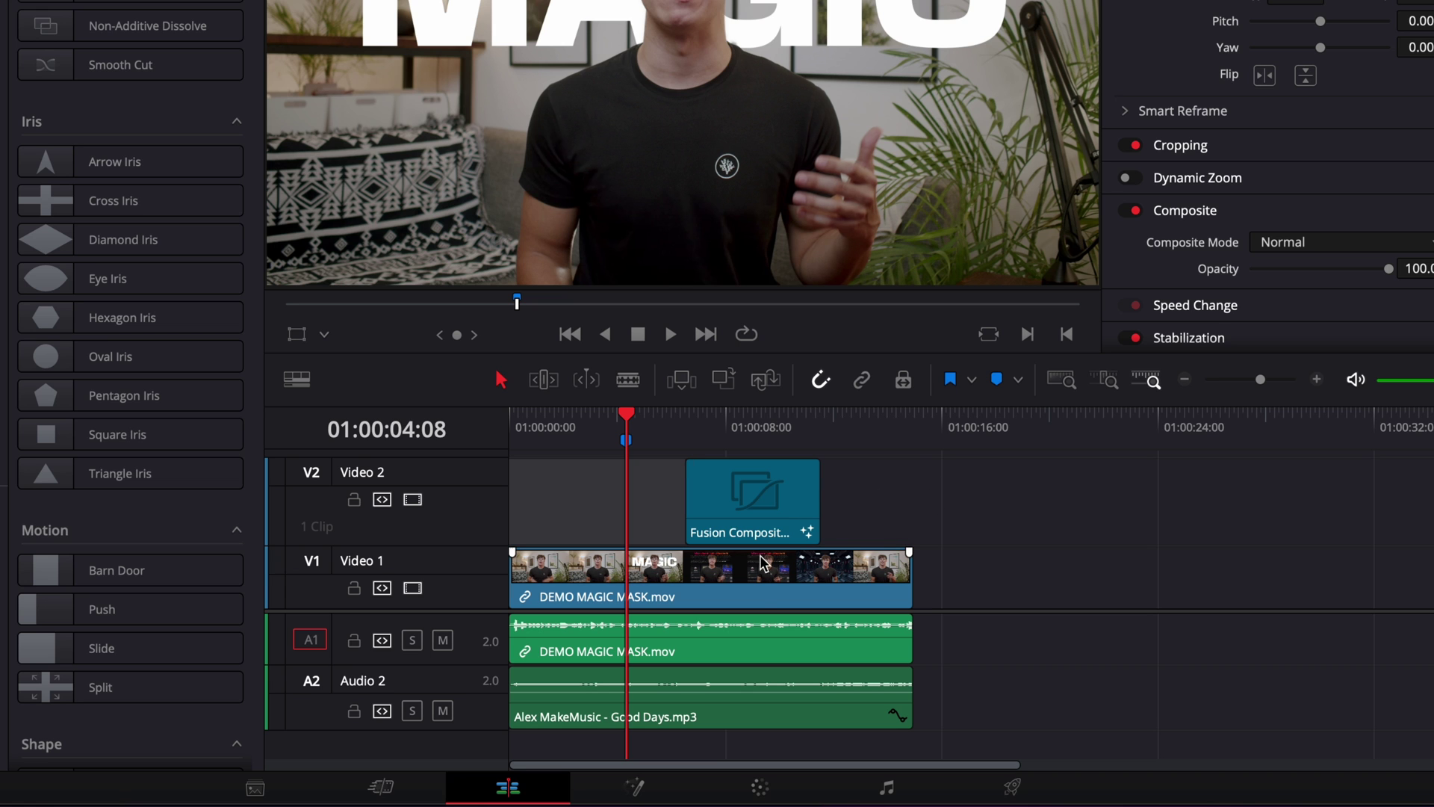
Step: Add a clip marker on DEMO MAGIC MASK.mov at 01:00:08:16
left_click(755, 587)
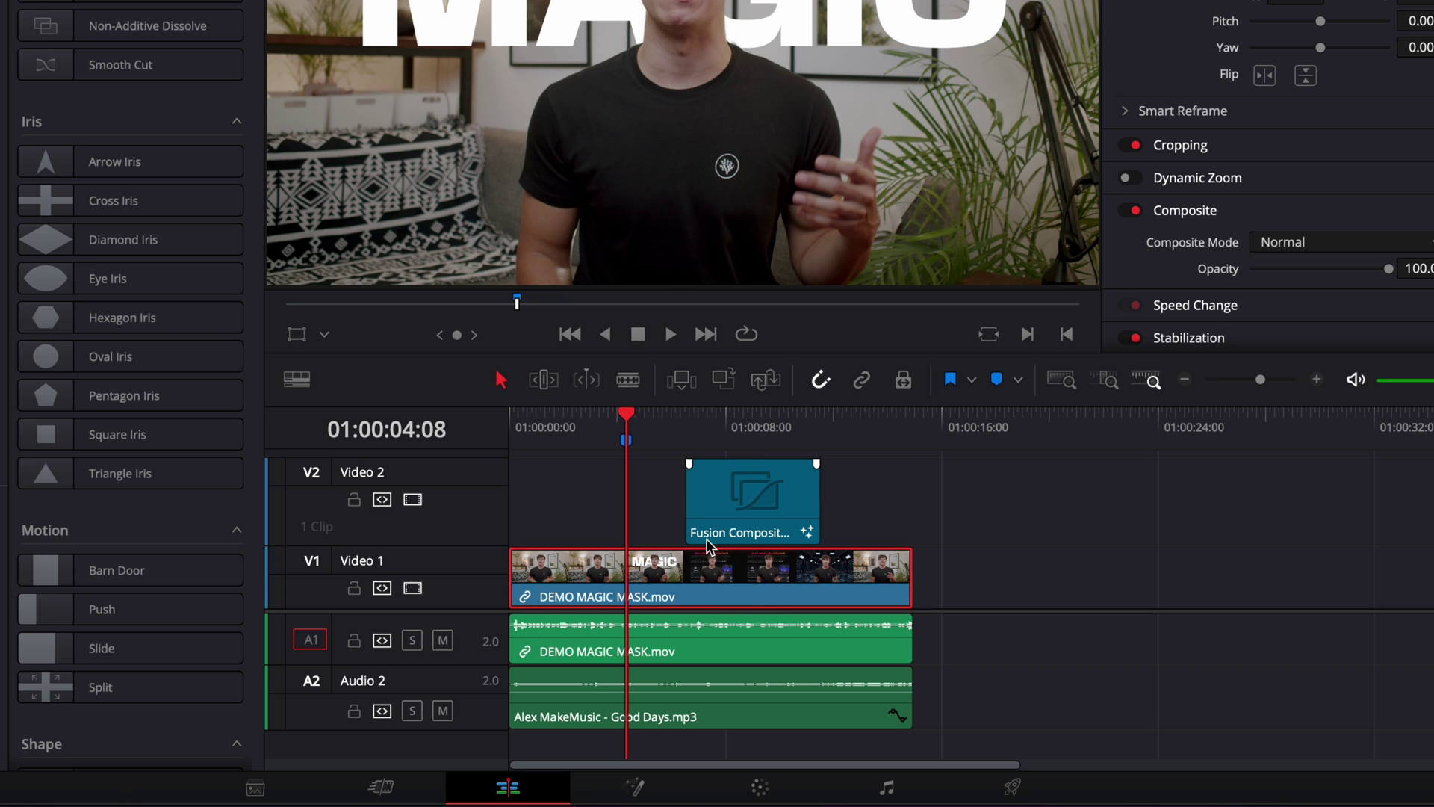
left_click(743, 420)
key("m")
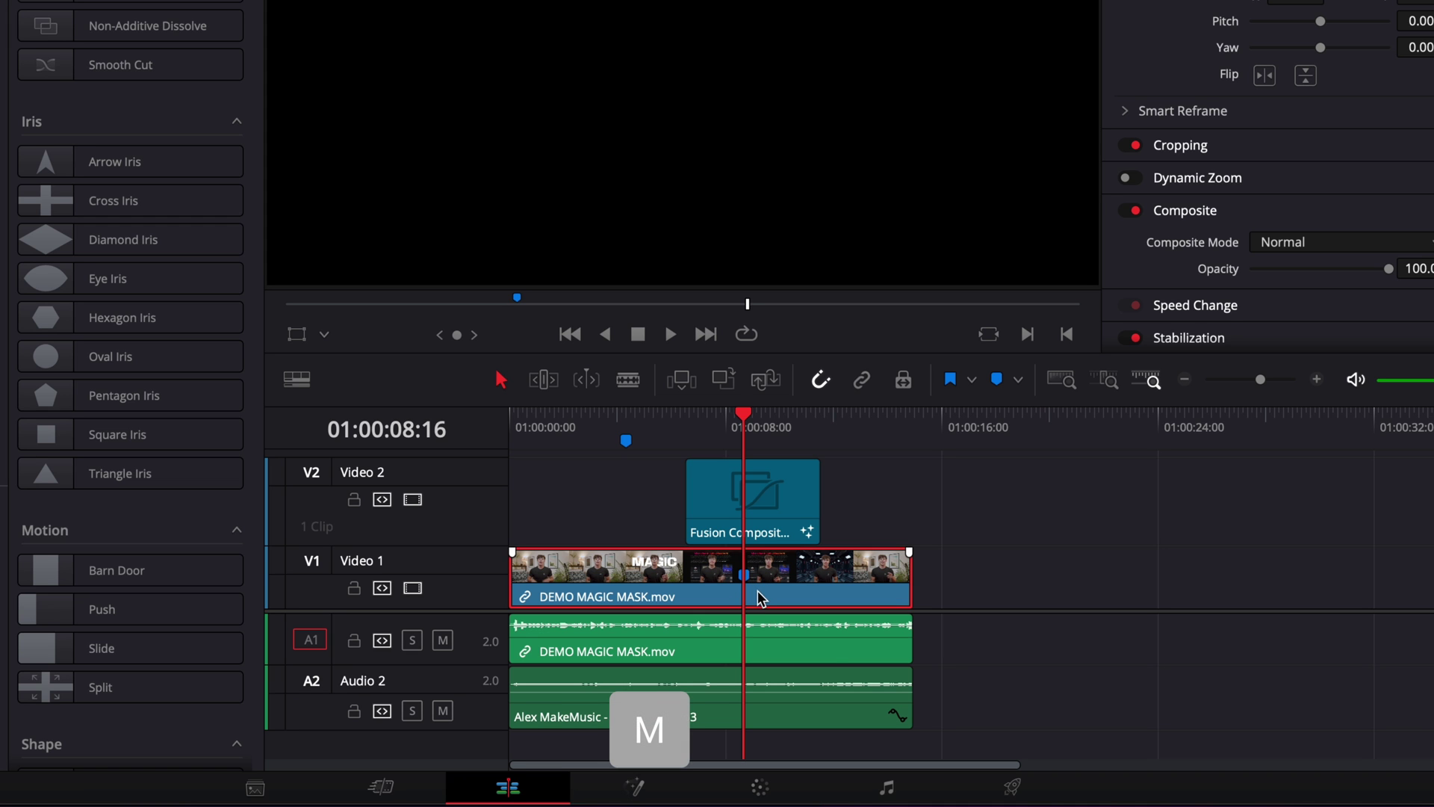
Step: Select the Fusion Composition clip and open it on the Fusion page
left_click(822, 419)
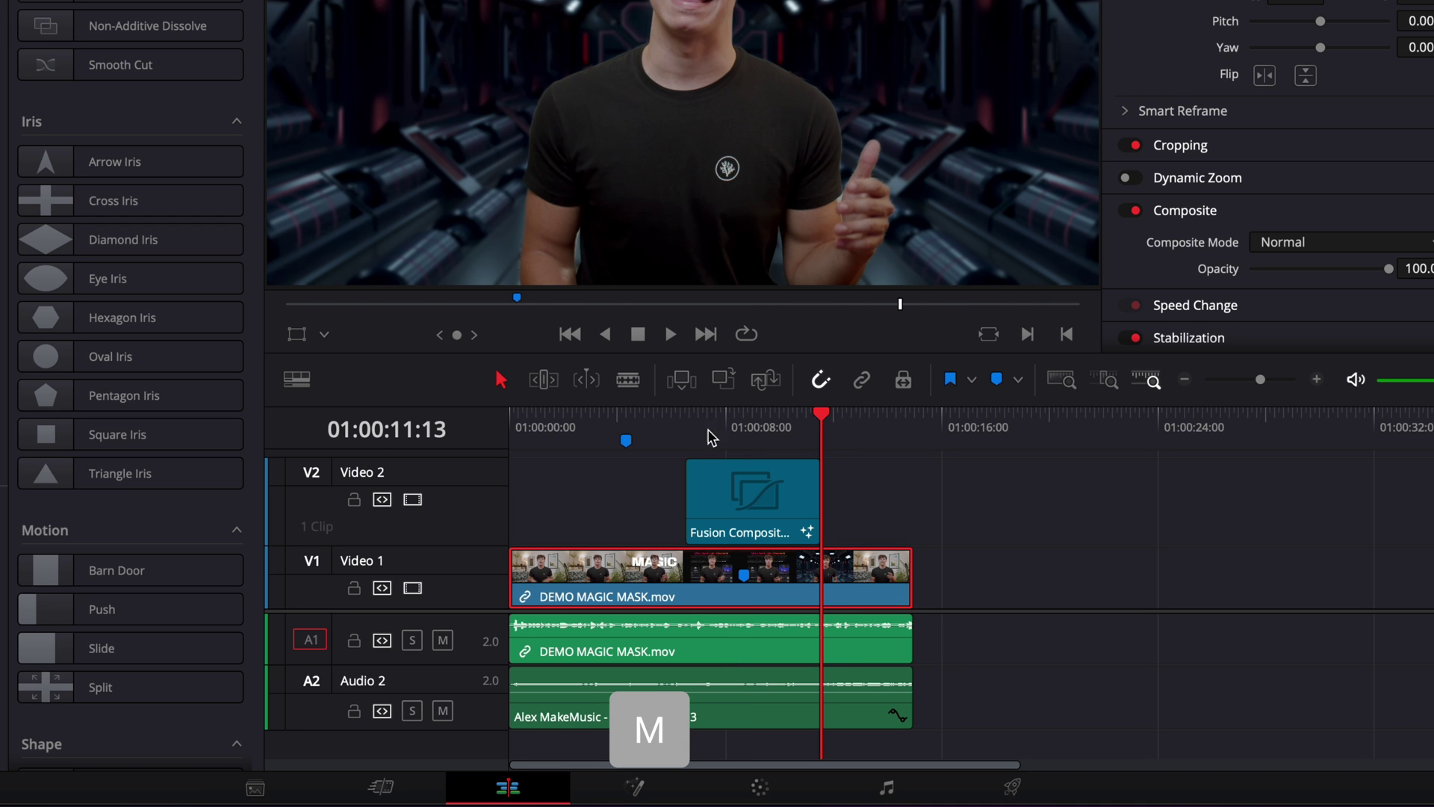
left_click(778, 430)
left_click(780, 504)
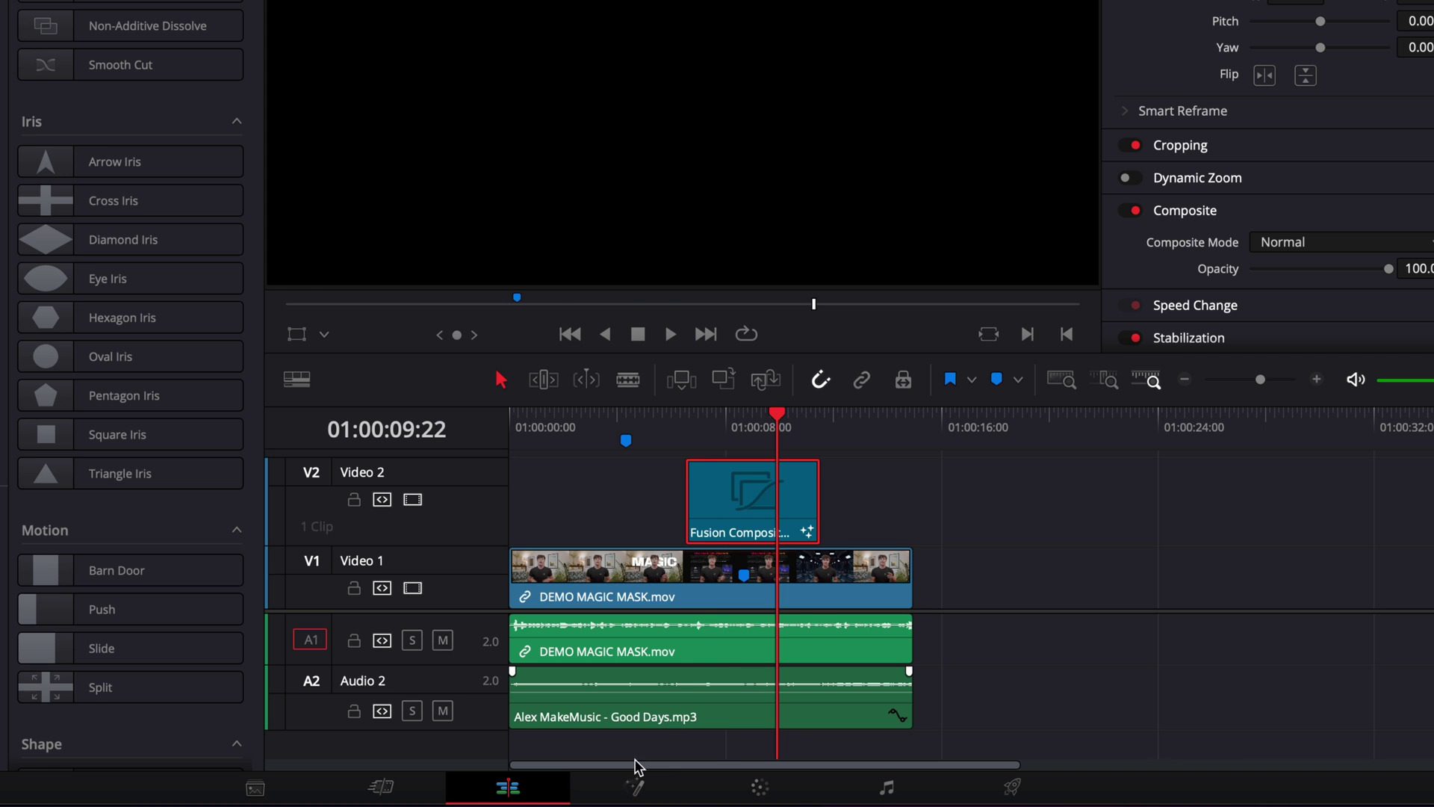
left_click(633, 788)
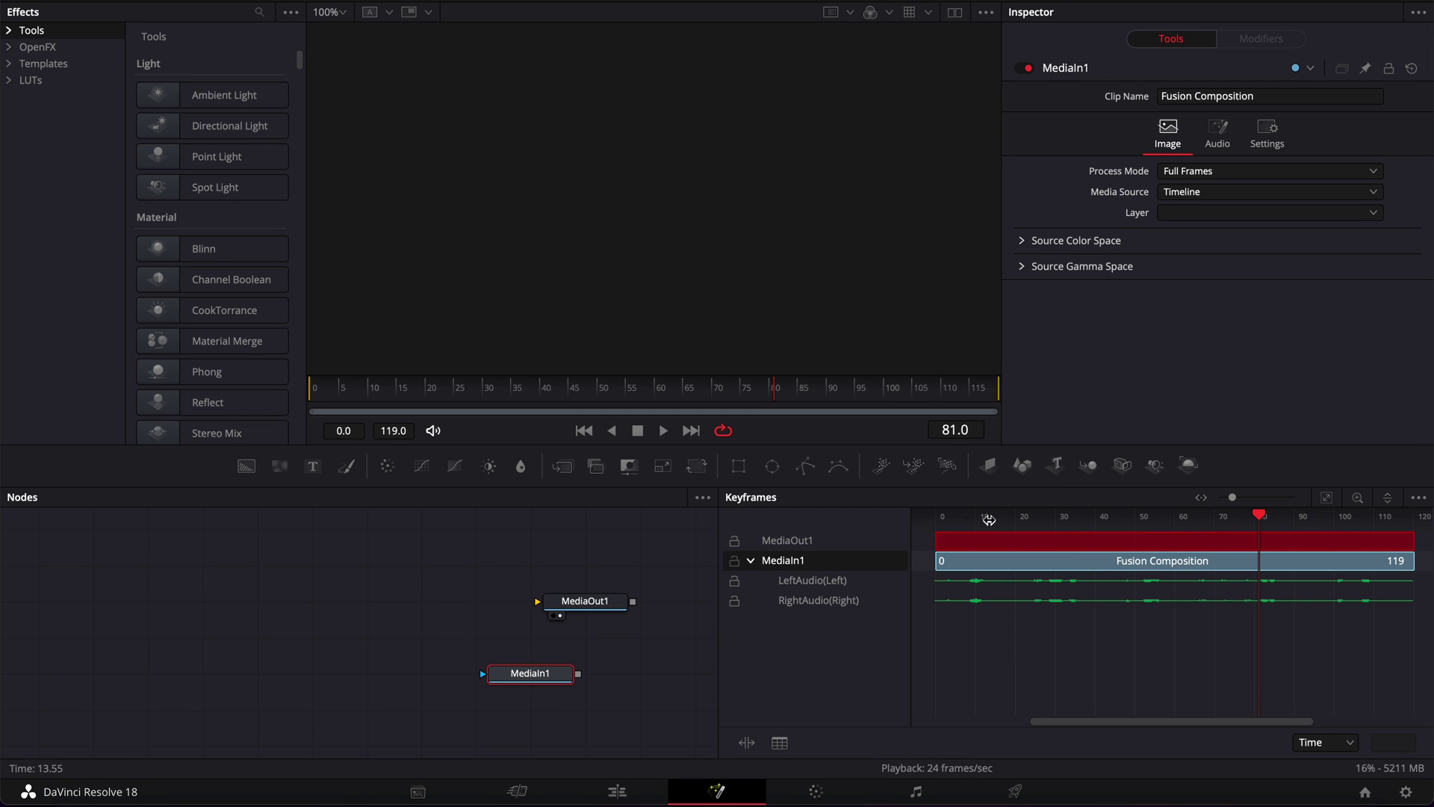
Step: On the Edit page, play from 01:00:06:13 and drop four markers across the Fusion clip
left_click(617, 791)
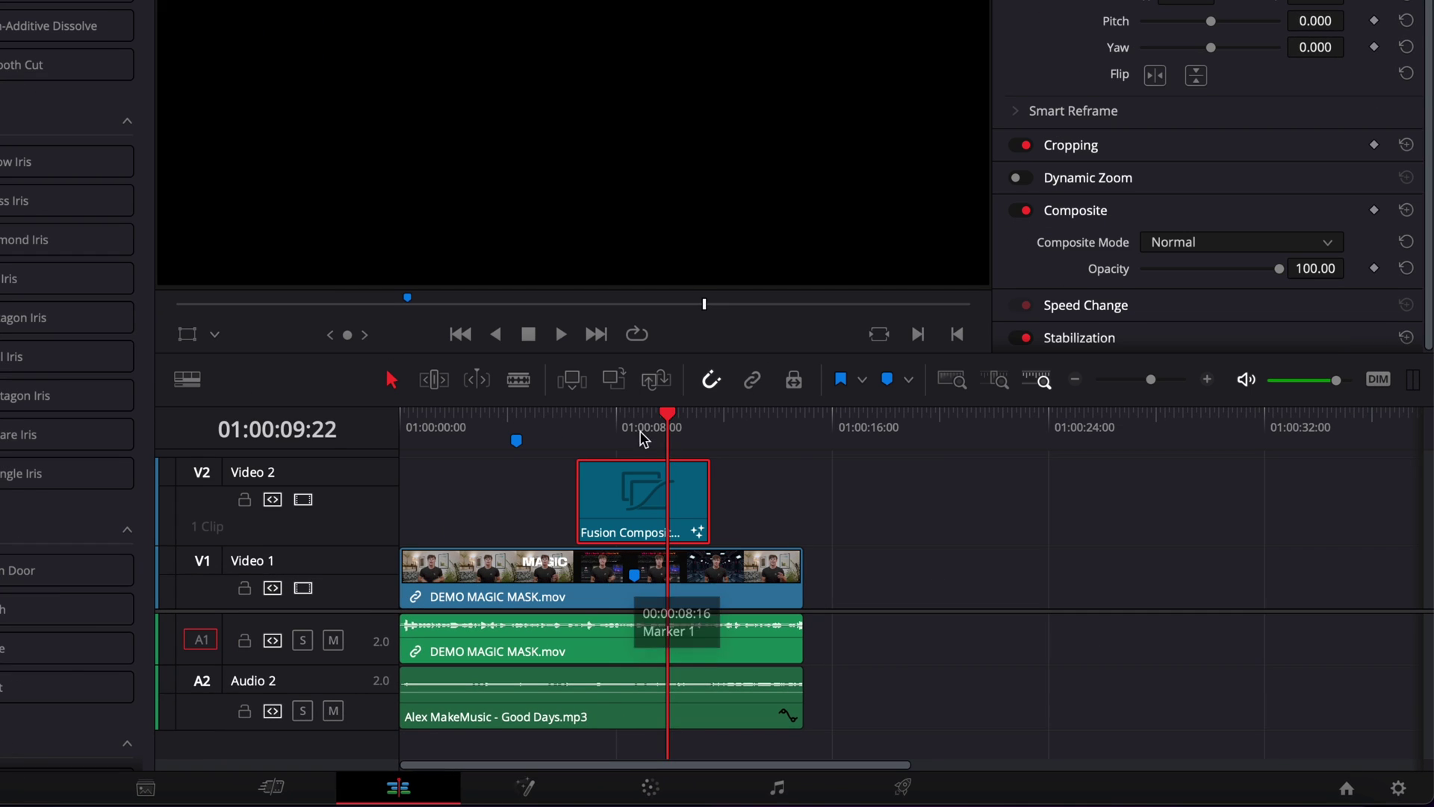
left_click(609, 428)
left_click(782, 496)
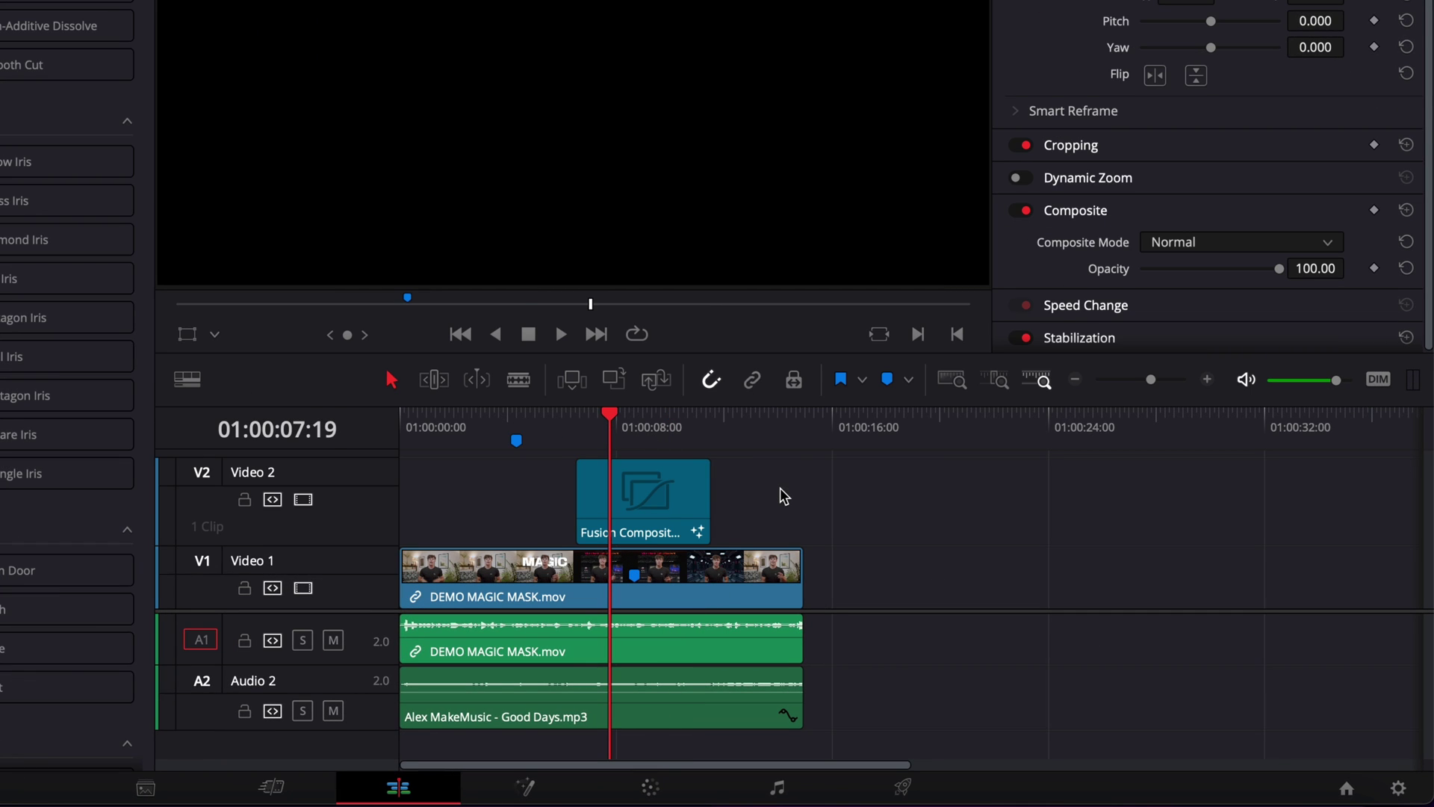
left_click(579, 427)
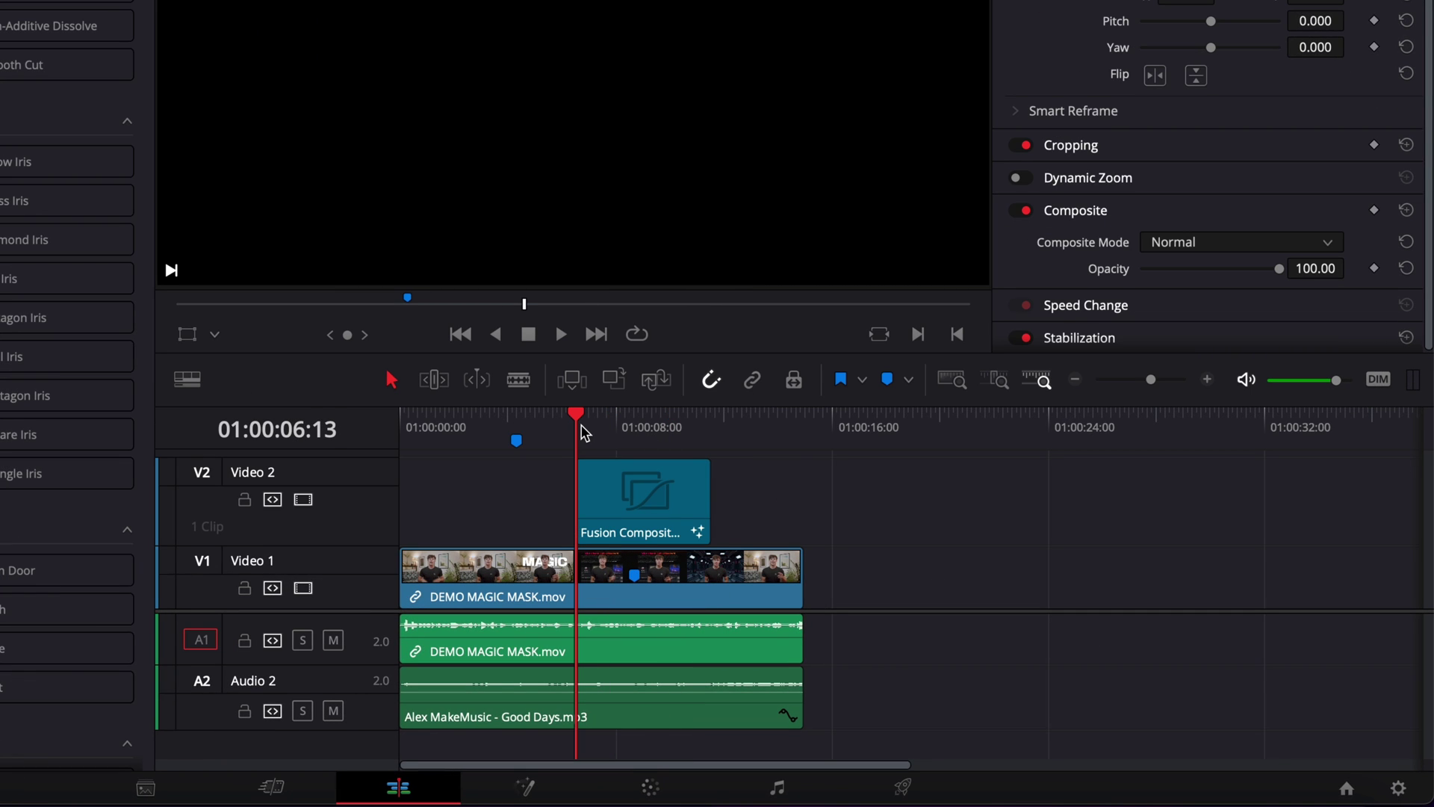
key("space")
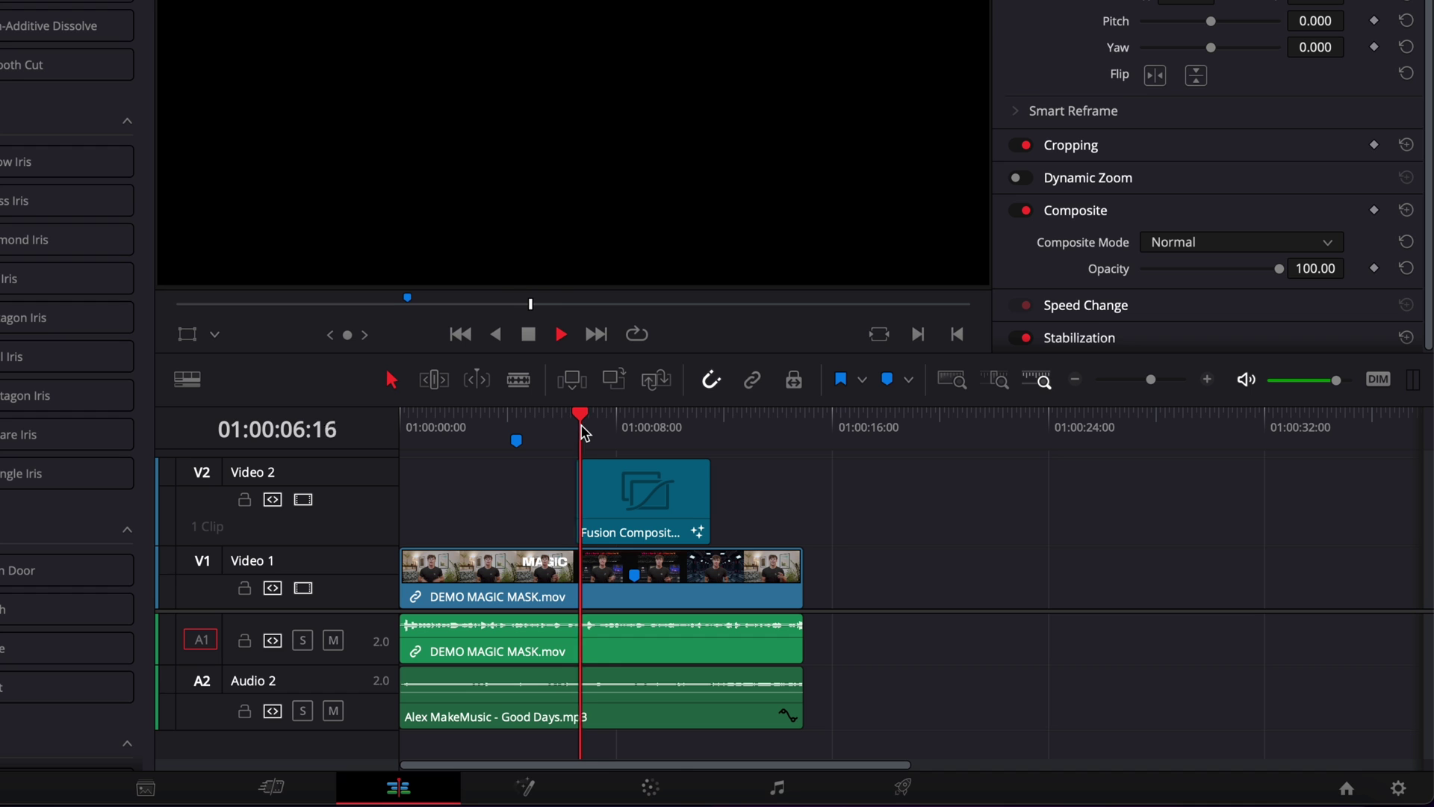
key("m")
key("m")
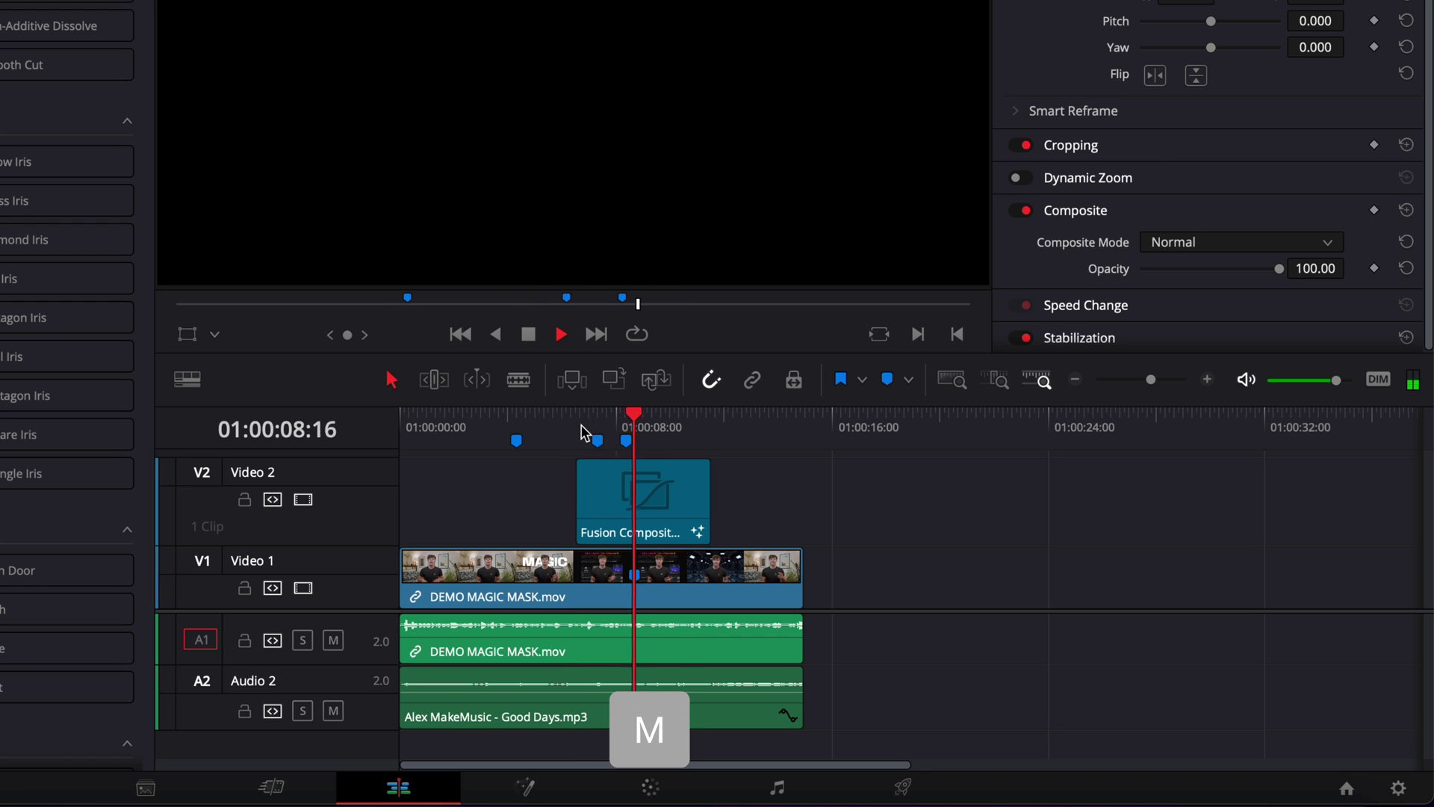
key("m")
key("m")
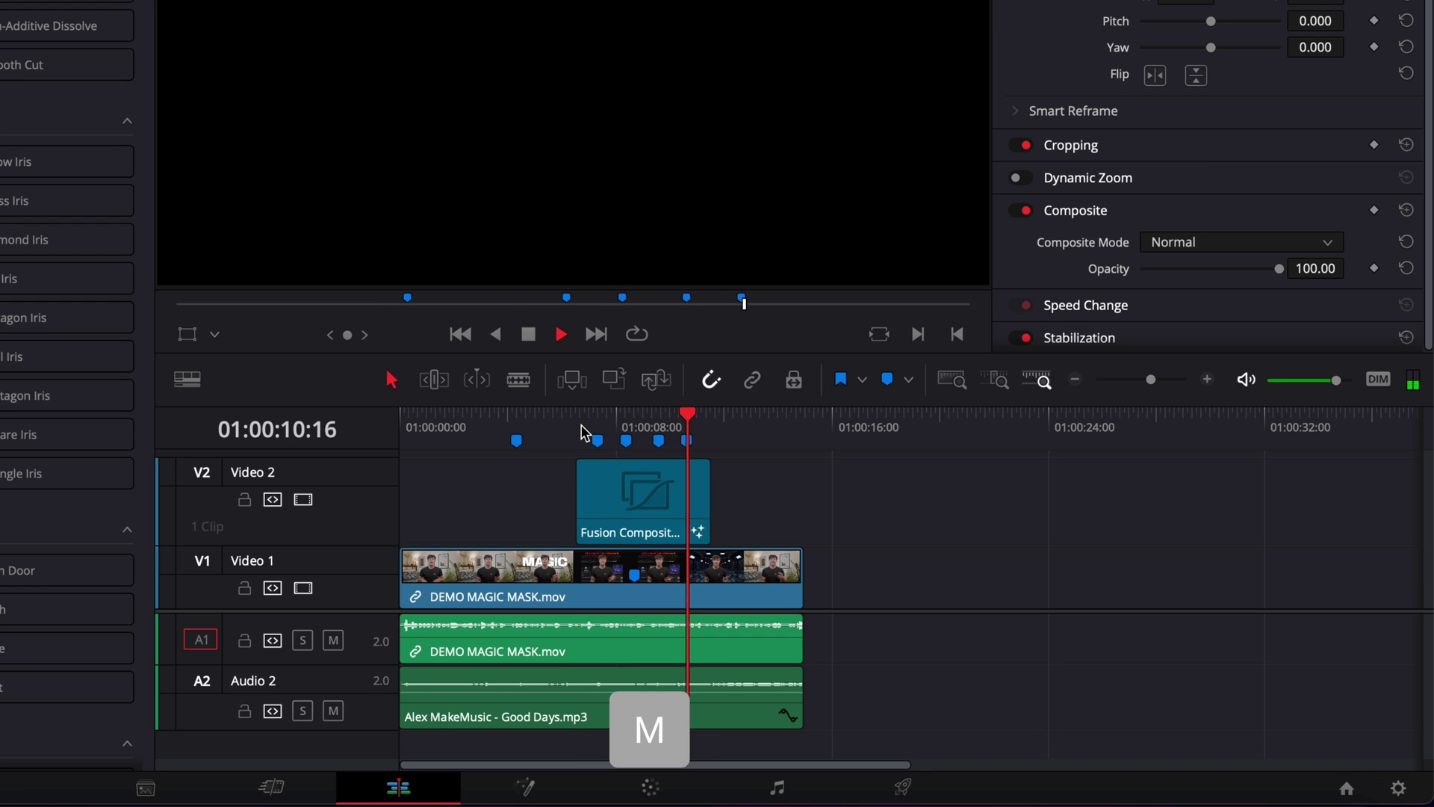
key("space")
left_click(669, 516)
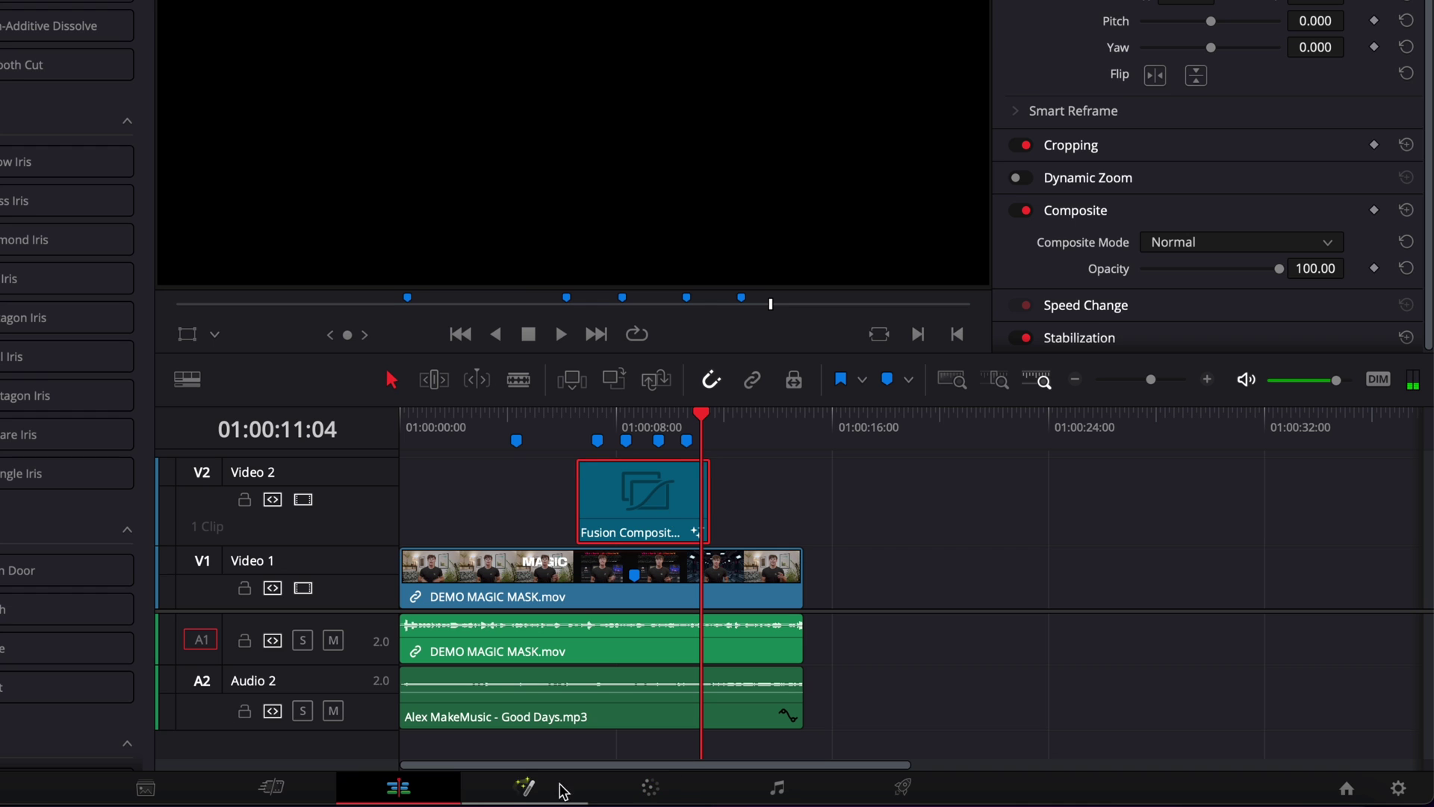
Step: Reopen the Fusion Composition to show the markers, including Marker 5 at frame 98
left_click(523, 786)
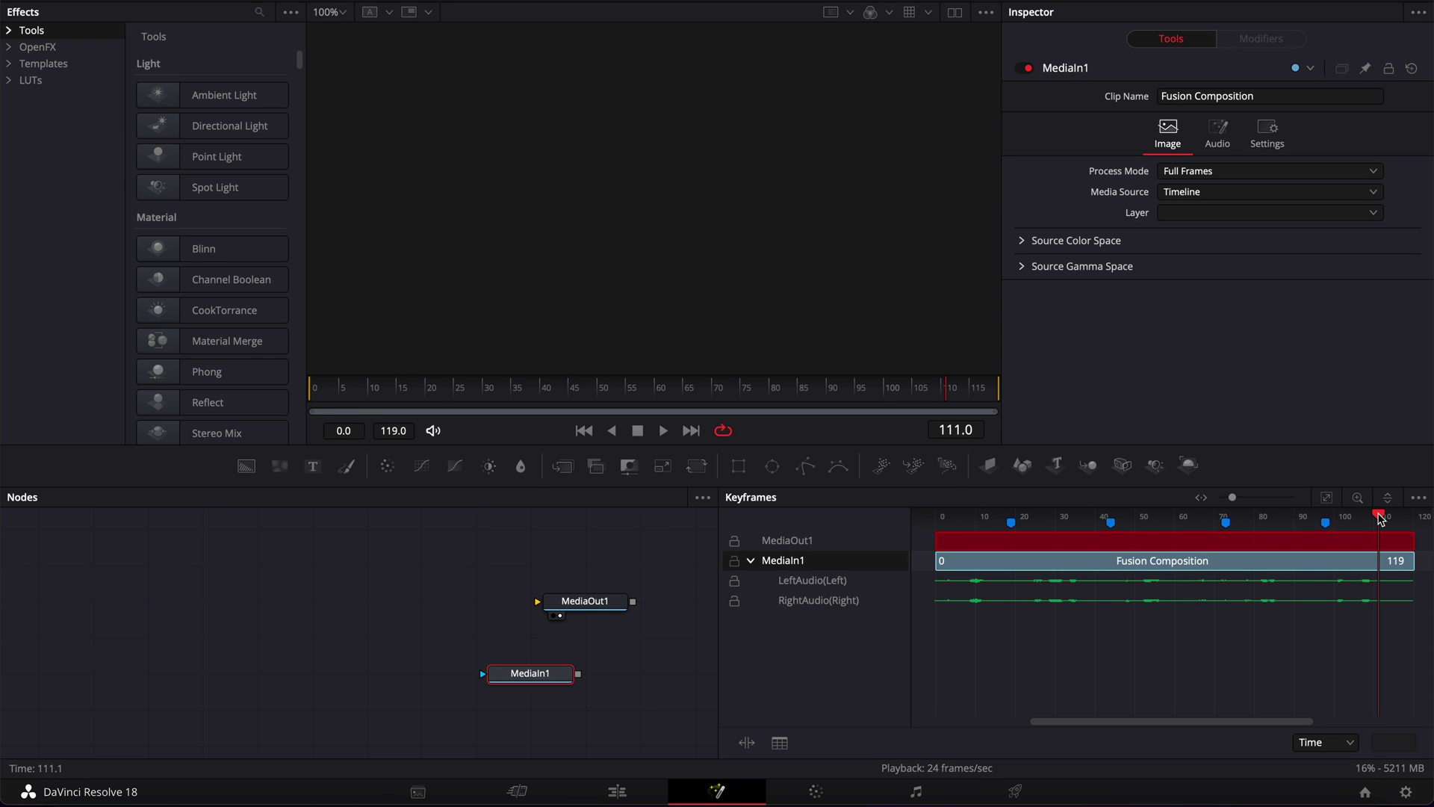
Step: Add a Text+ node reading DAVINCI into MediaOut1, then set its Size to 0 at frame 19
left_click_drag(313, 466, 540, 601)
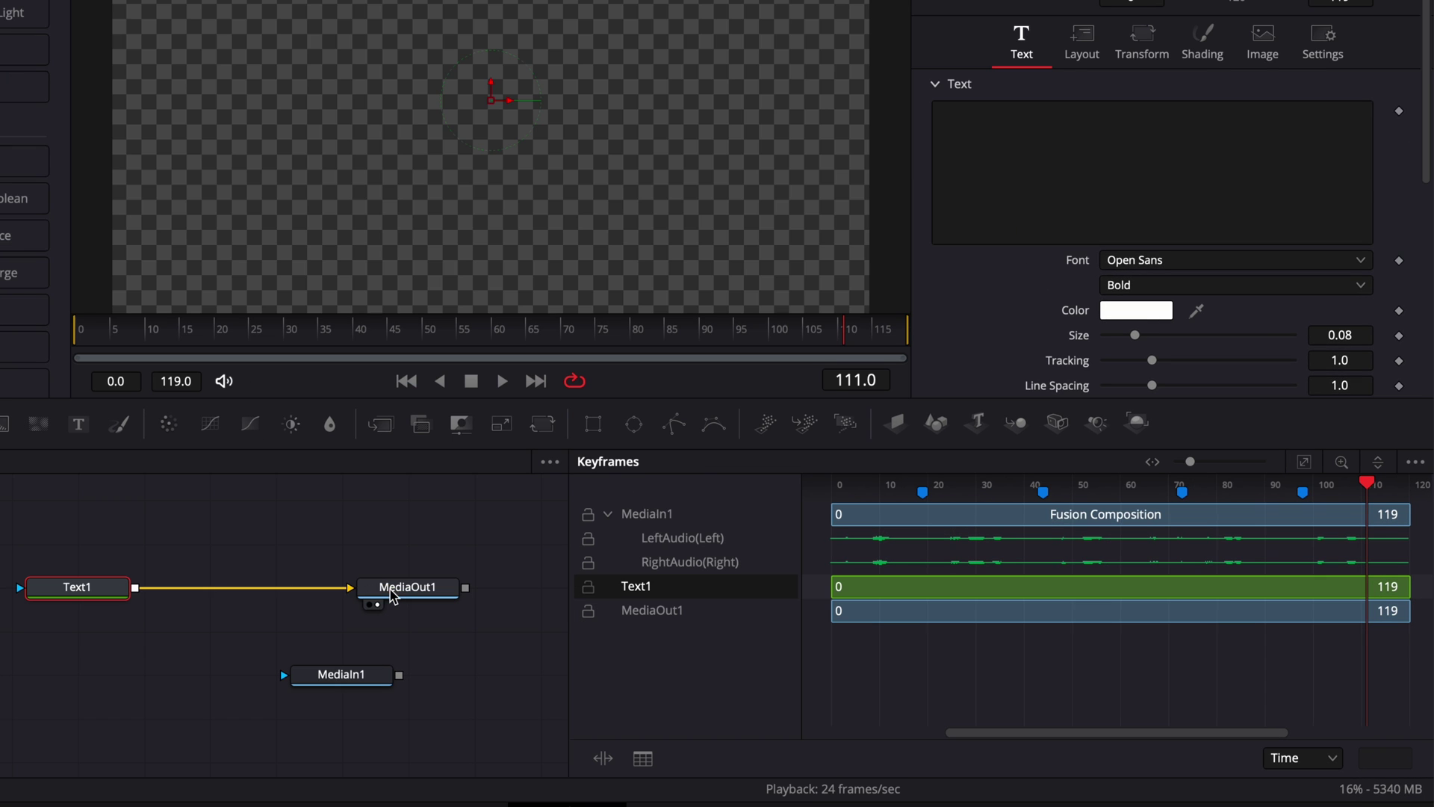
left_click(1158, 255)
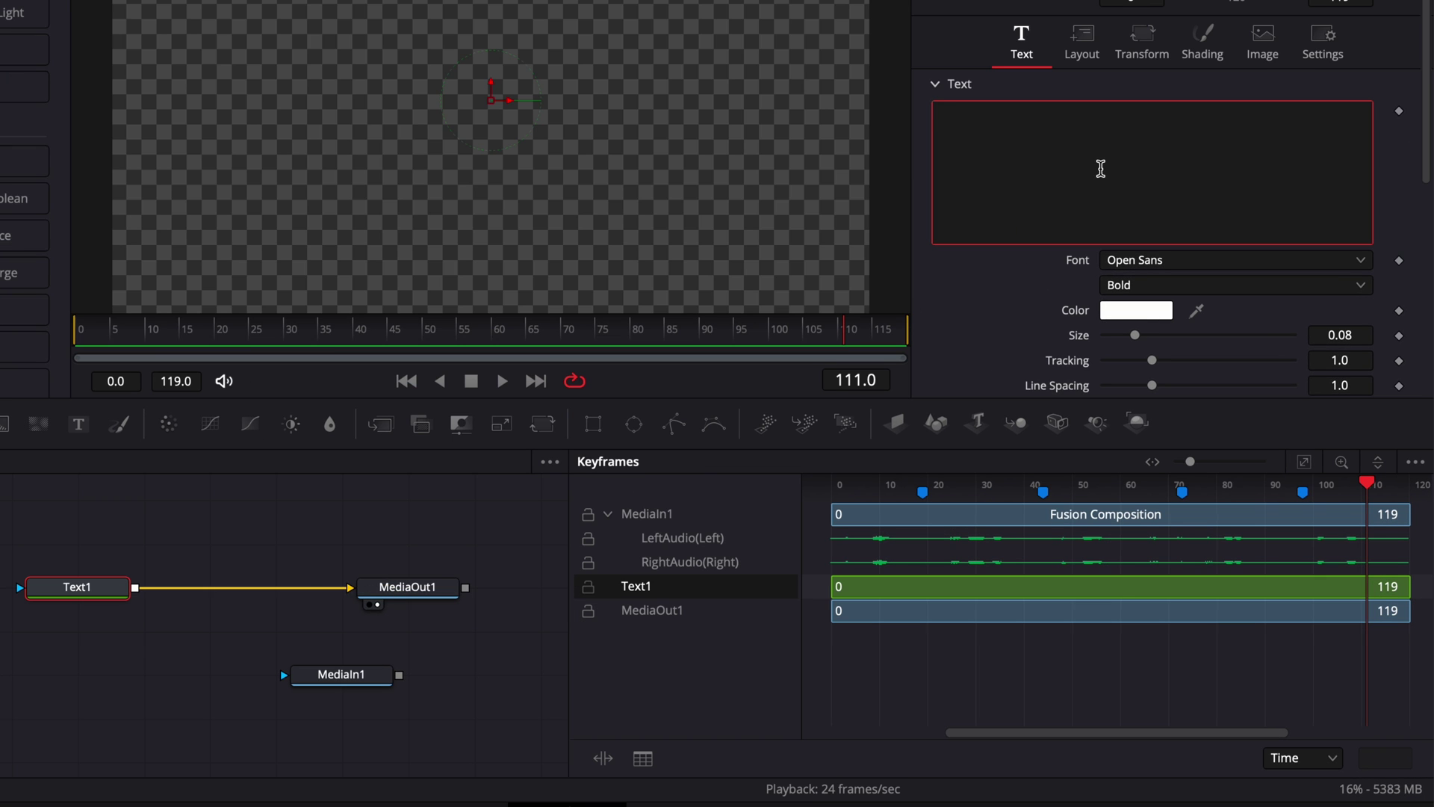
type("DAVINCI")
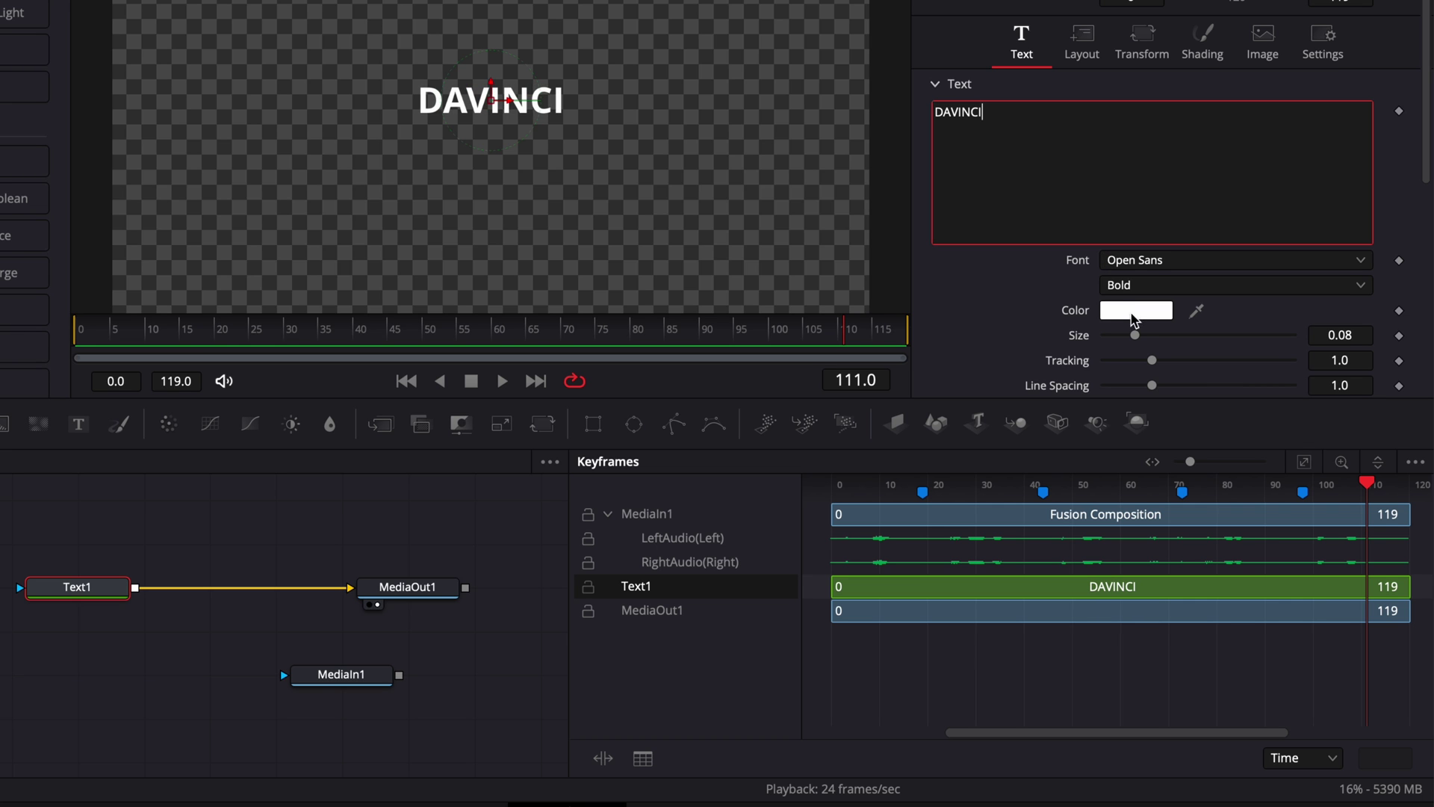
left_click_drag(1137, 337, 1173, 337)
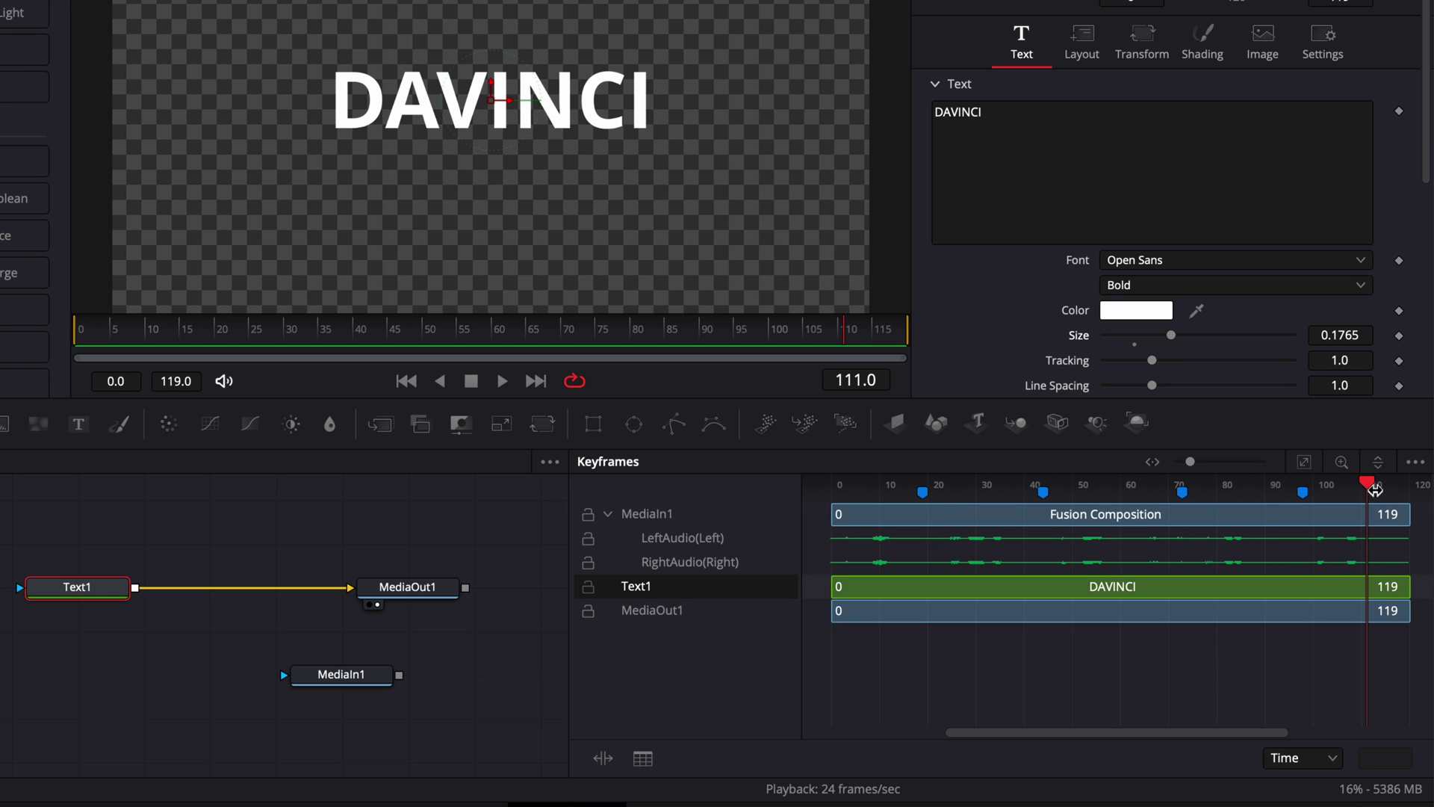
left_click_drag(1367, 490, 924, 499)
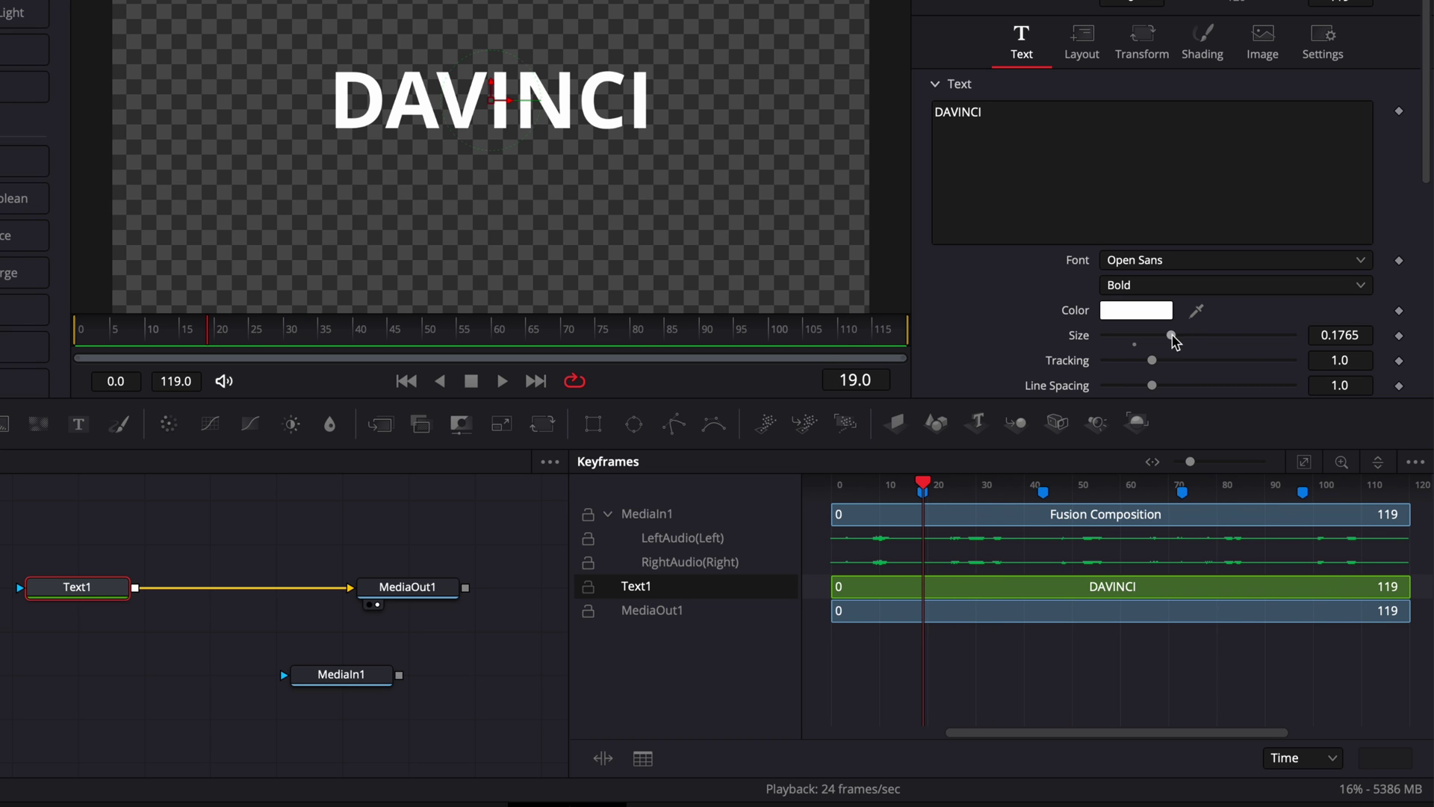
left_click_drag(1173, 338, 1074, 340)
Step: Keyframe Size at 0 on frame 19 and 0.2834 at marker 3 (frame 44), then play it back
left_click(1397, 336)
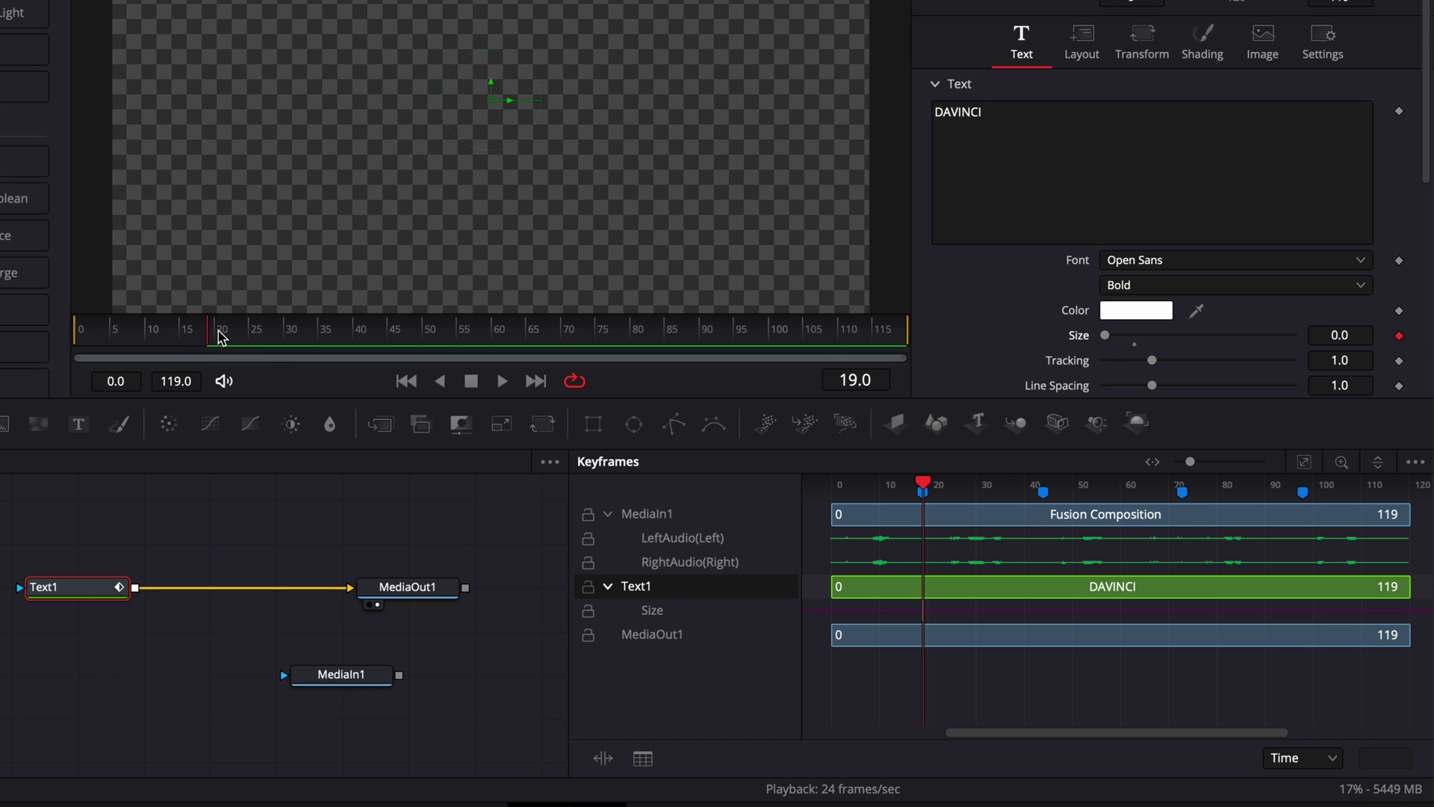
left_click_drag(222, 337, 238, 334)
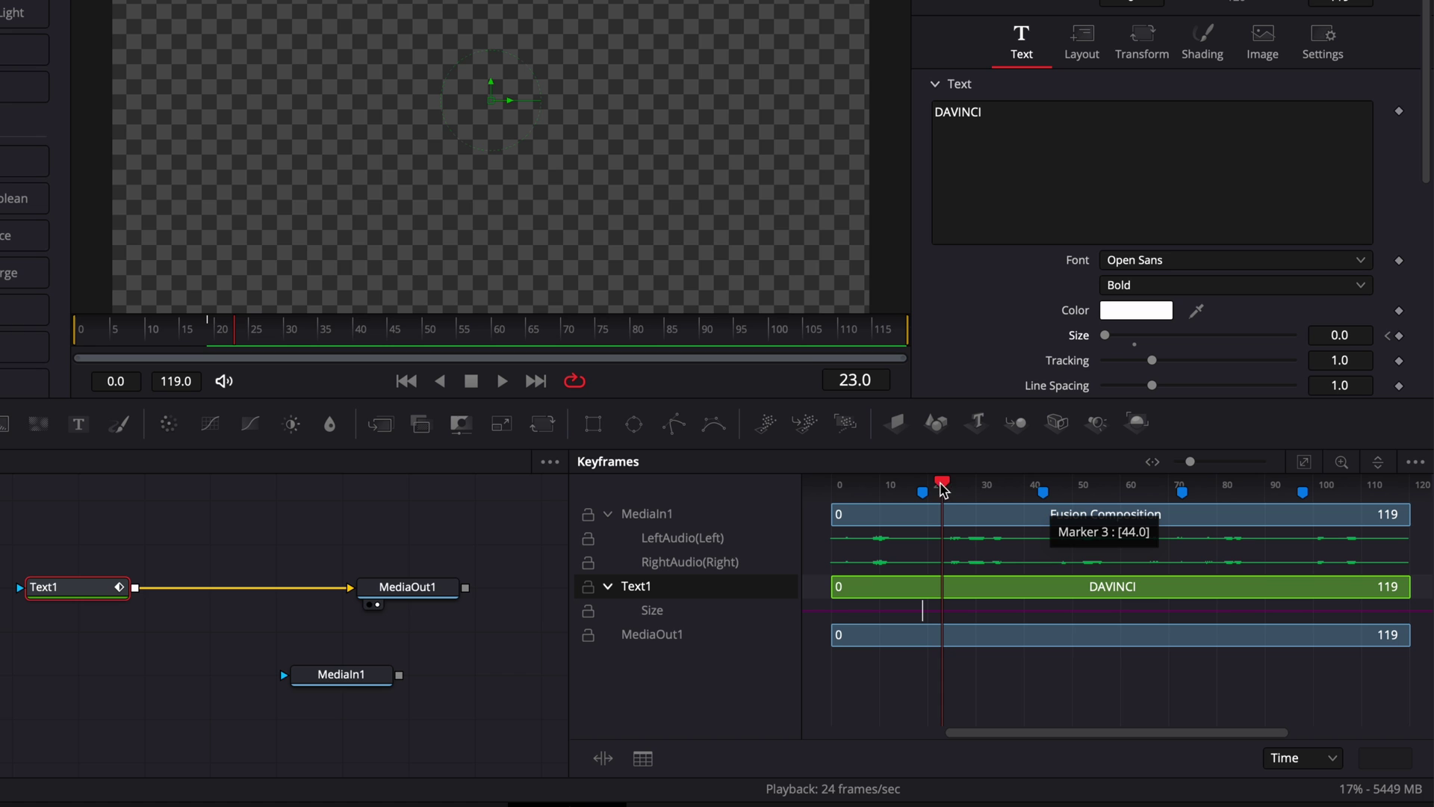
left_click_drag(943, 490, 1044, 497)
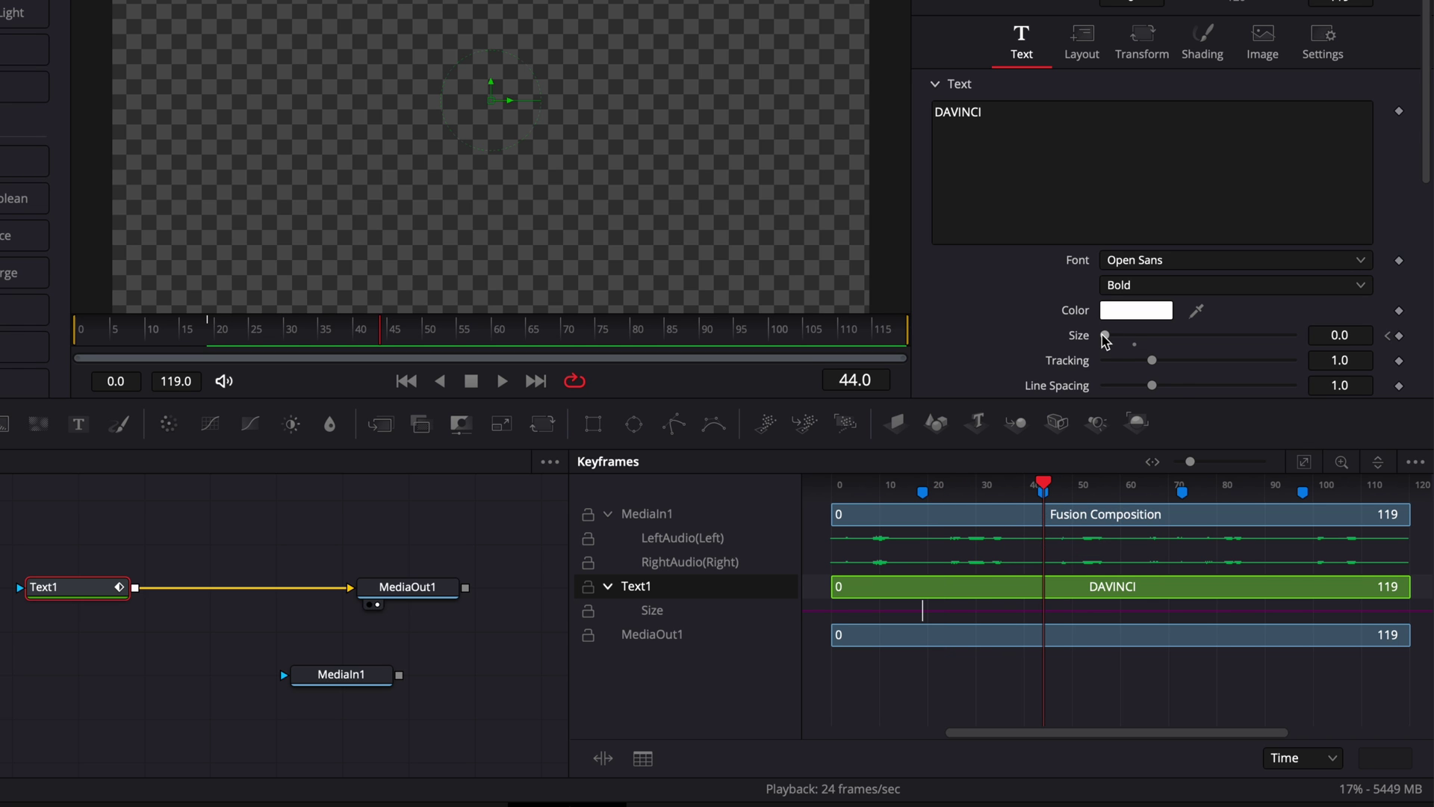
left_click_drag(1105, 335, 1212, 343)
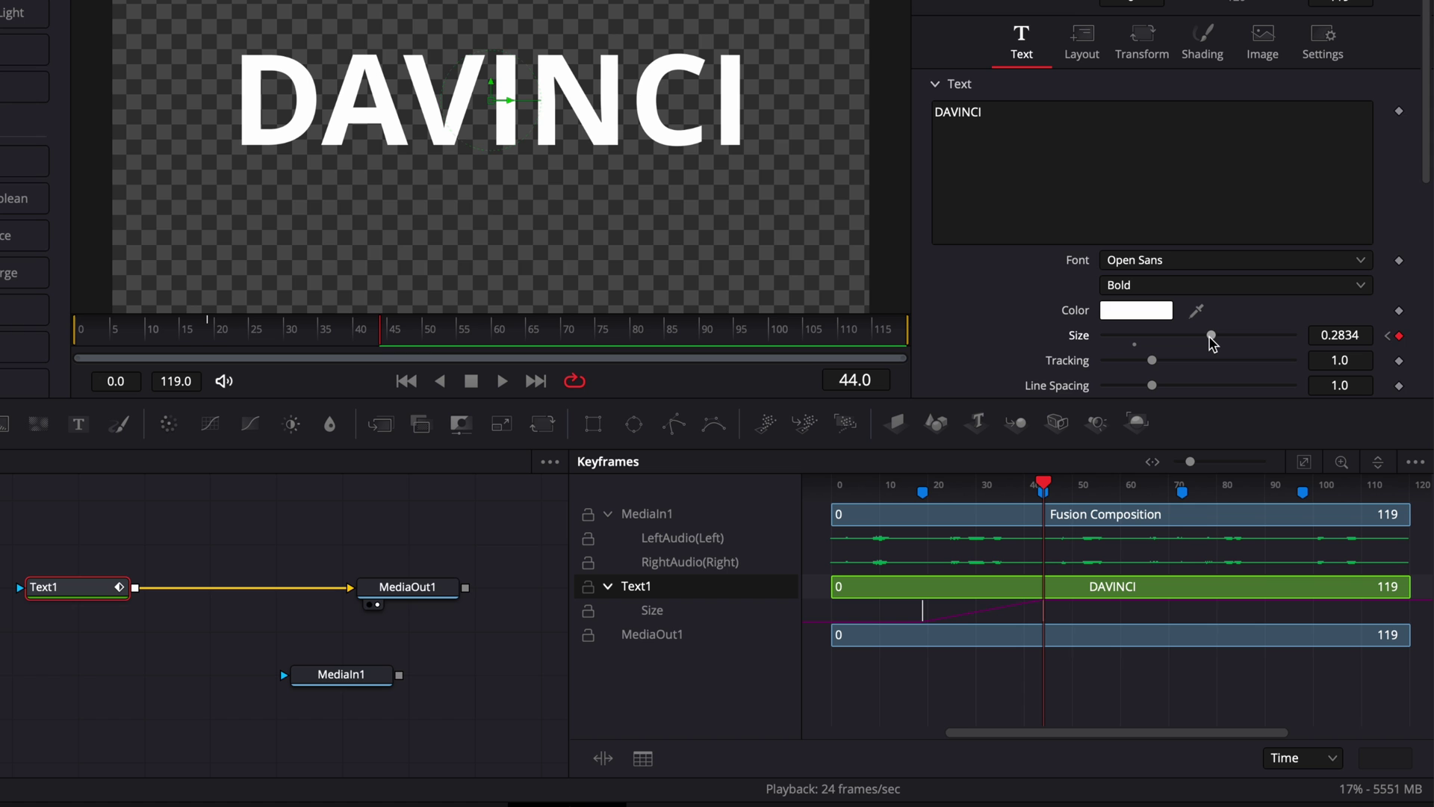
left_click(159, 329)
key("space")
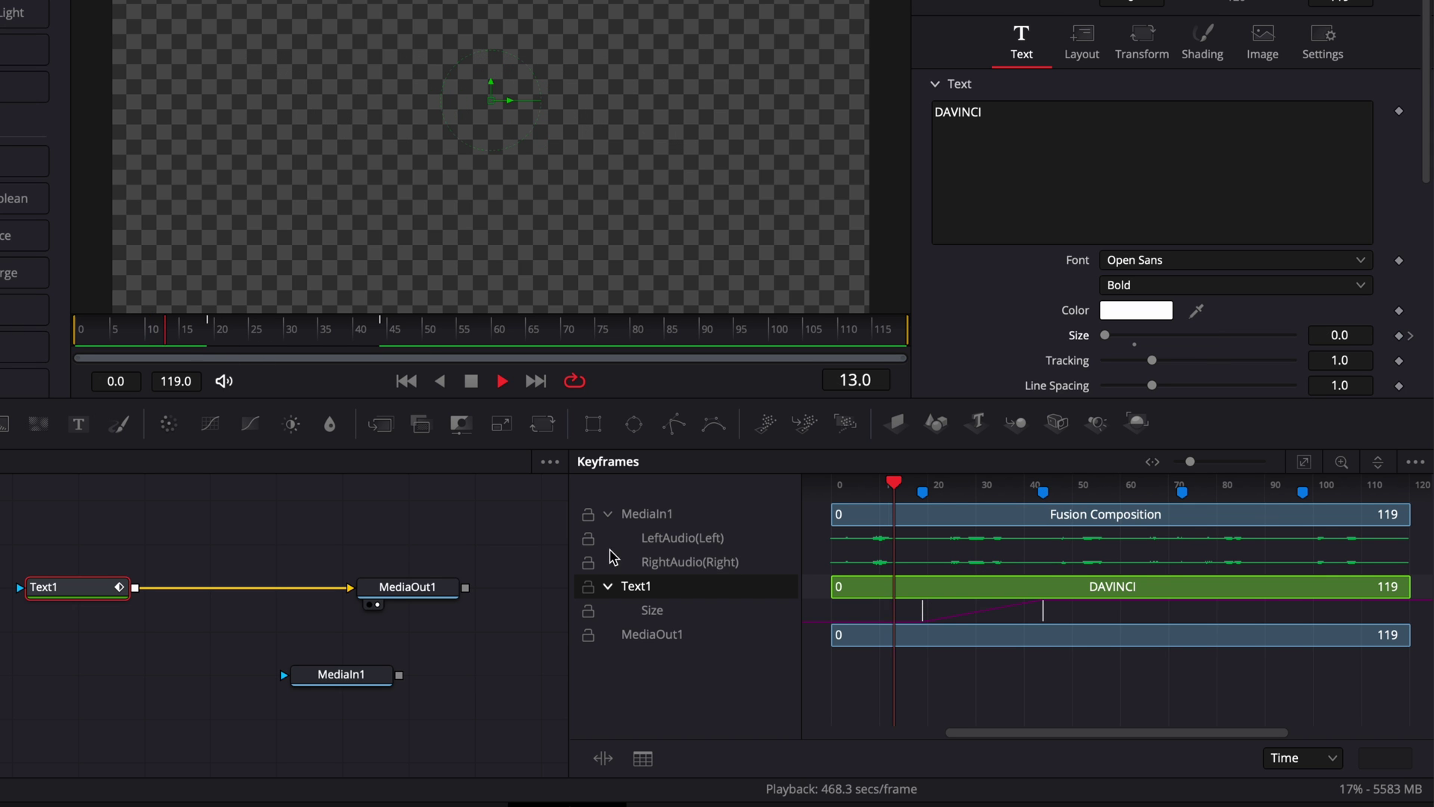
key("space")
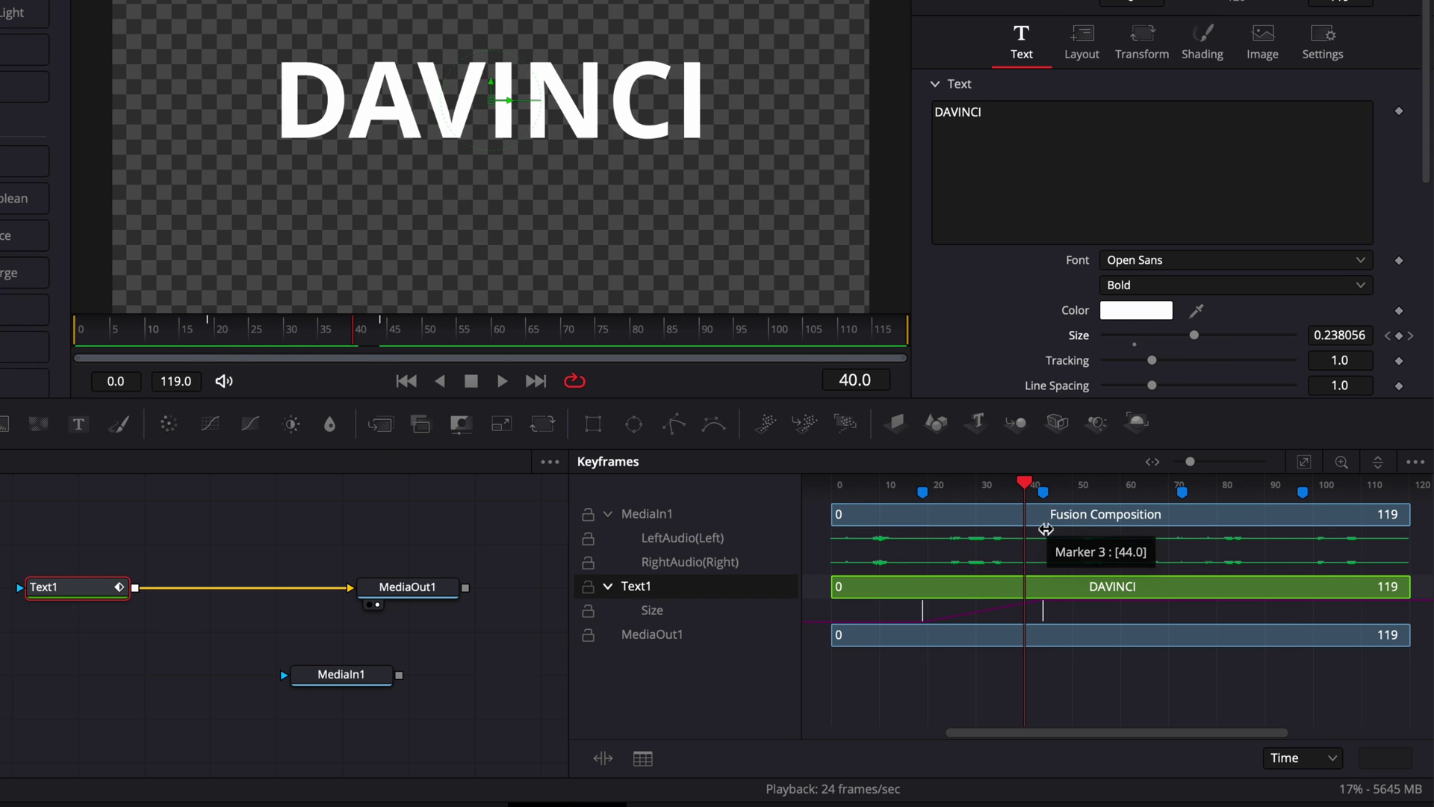